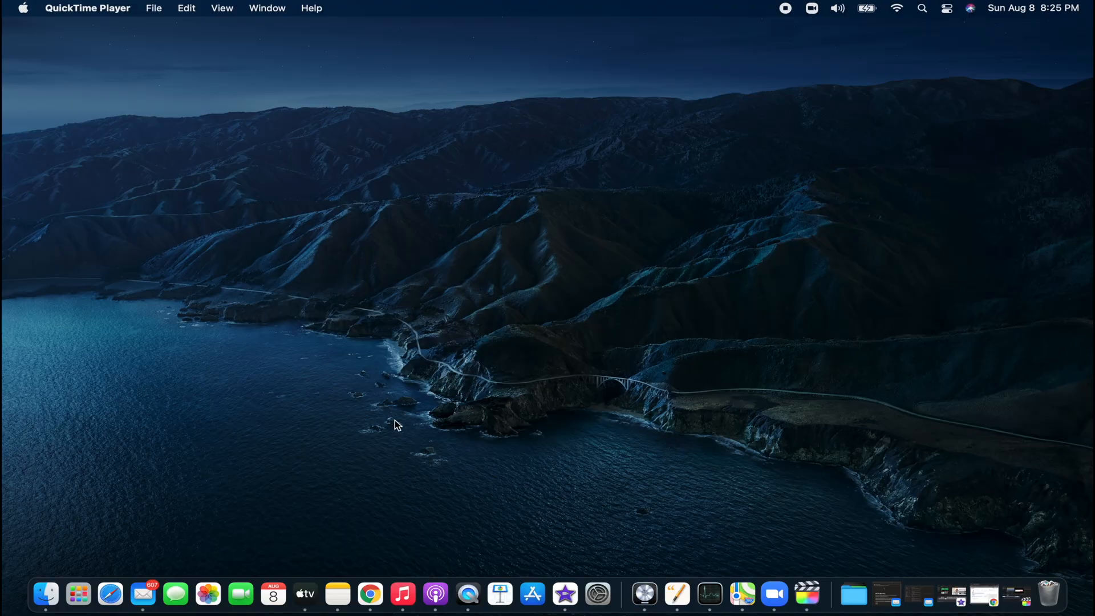
# - Open Safari and search Google for 'paypal business account india'
pyautogui.click(111, 593)
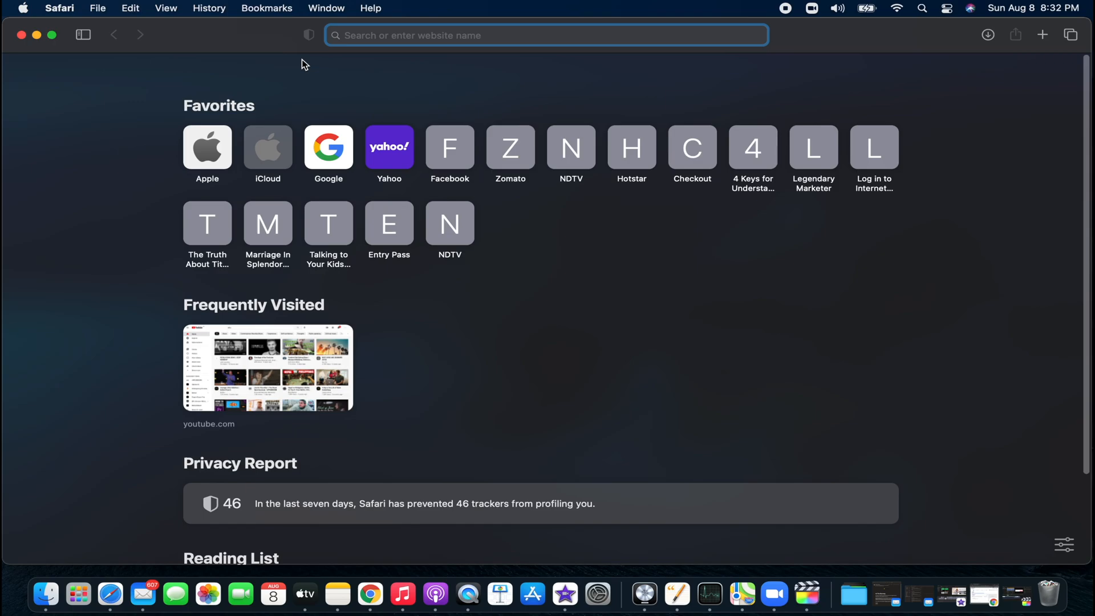
pyautogui.write('paypal')
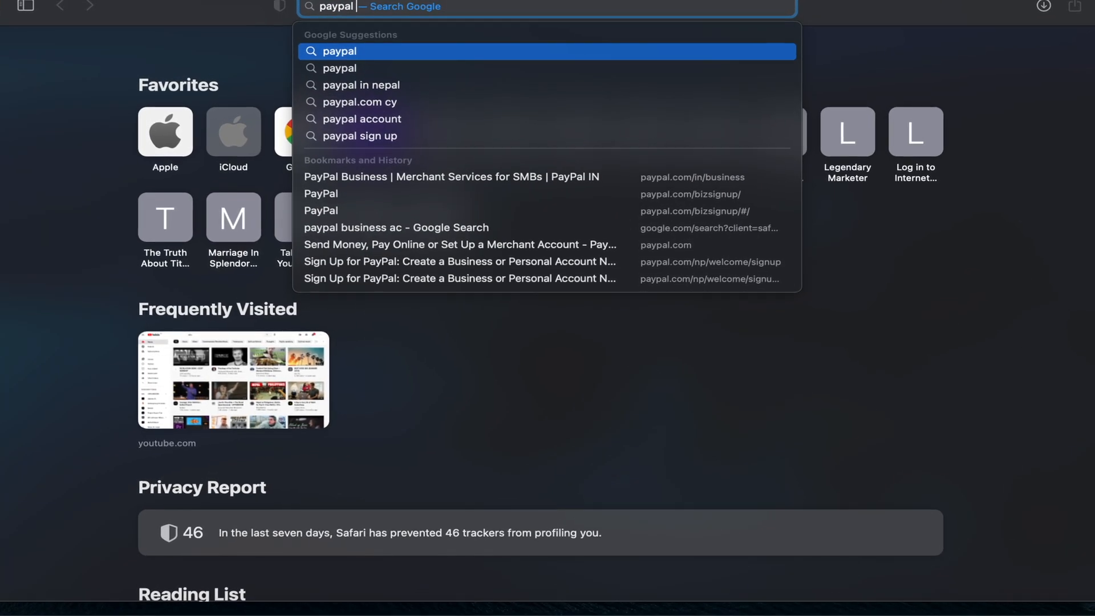
pyautogui.write(' busine')
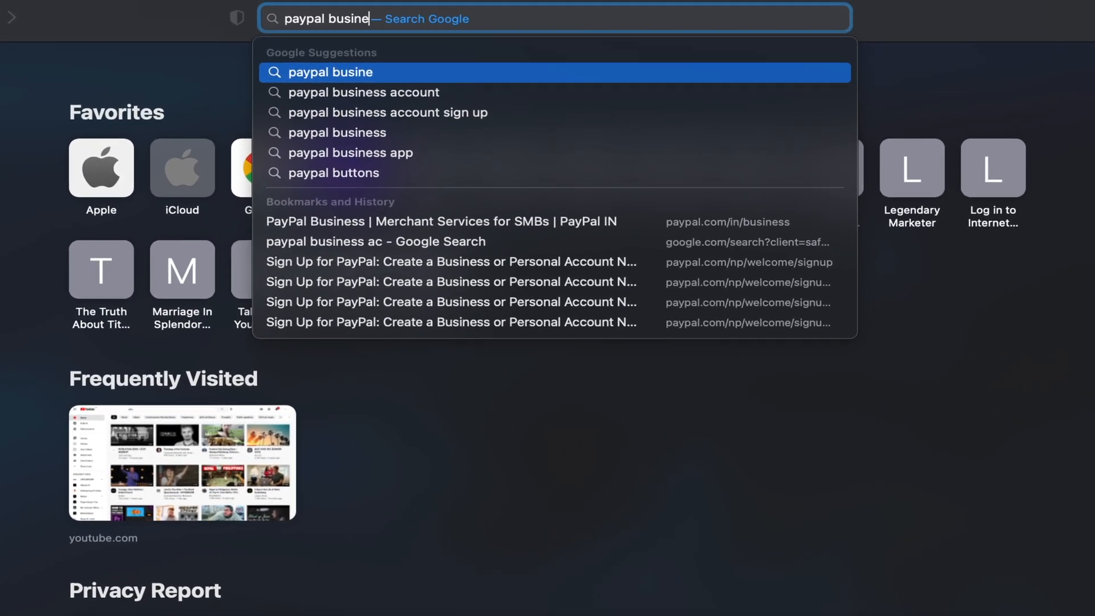
pyautogui.write('ss account ')
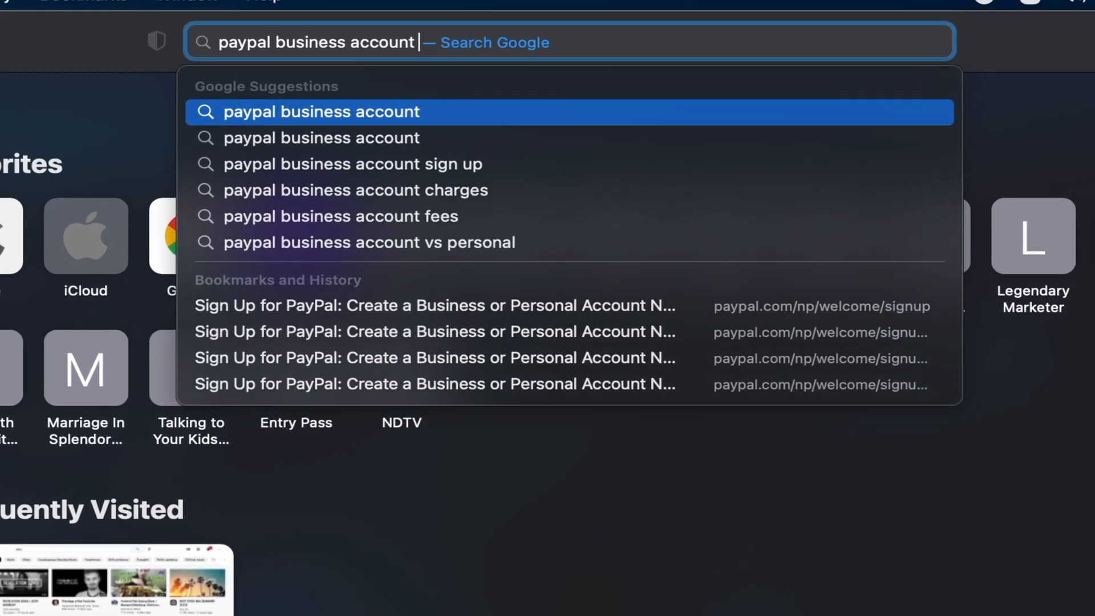
pyautogui.write('india')
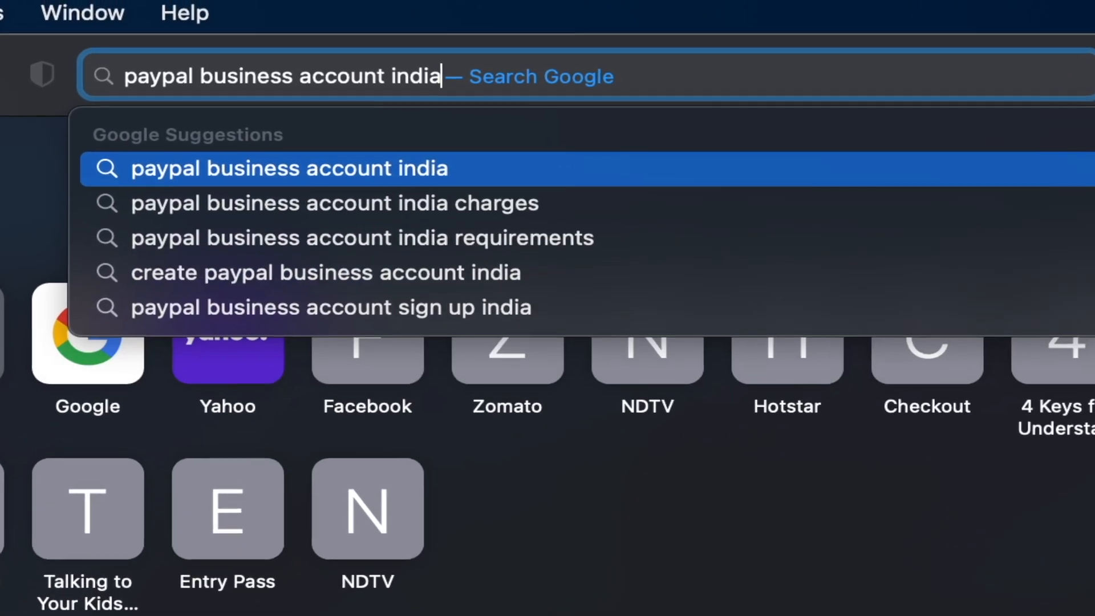
pyautogui.press('Return')
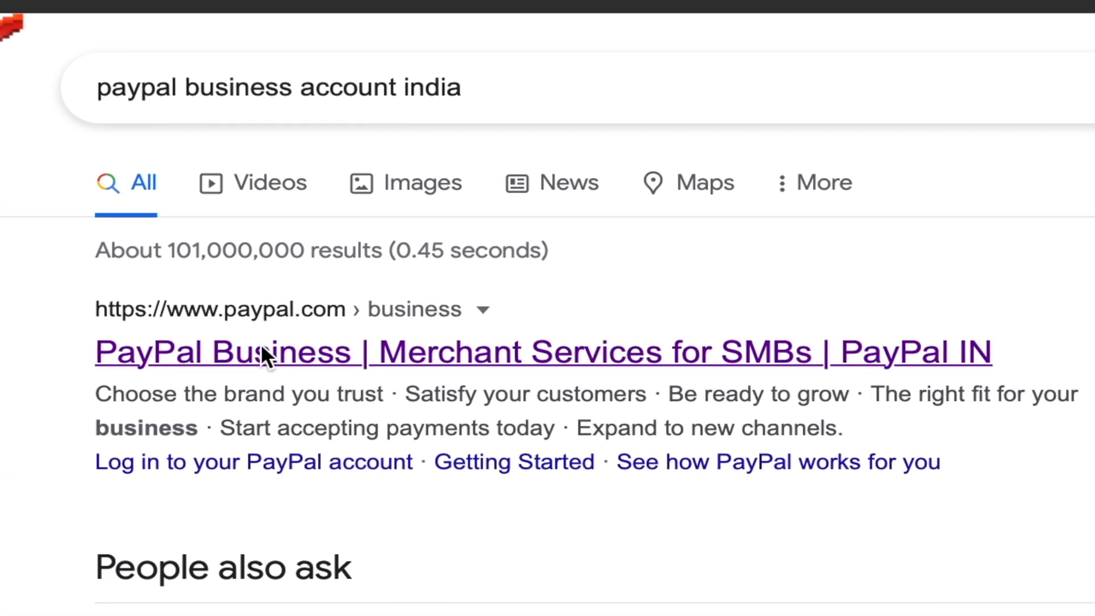
# - Open the PayPal Business merchant services page and start a Business Account signup
pyautogui.click(261, 354)
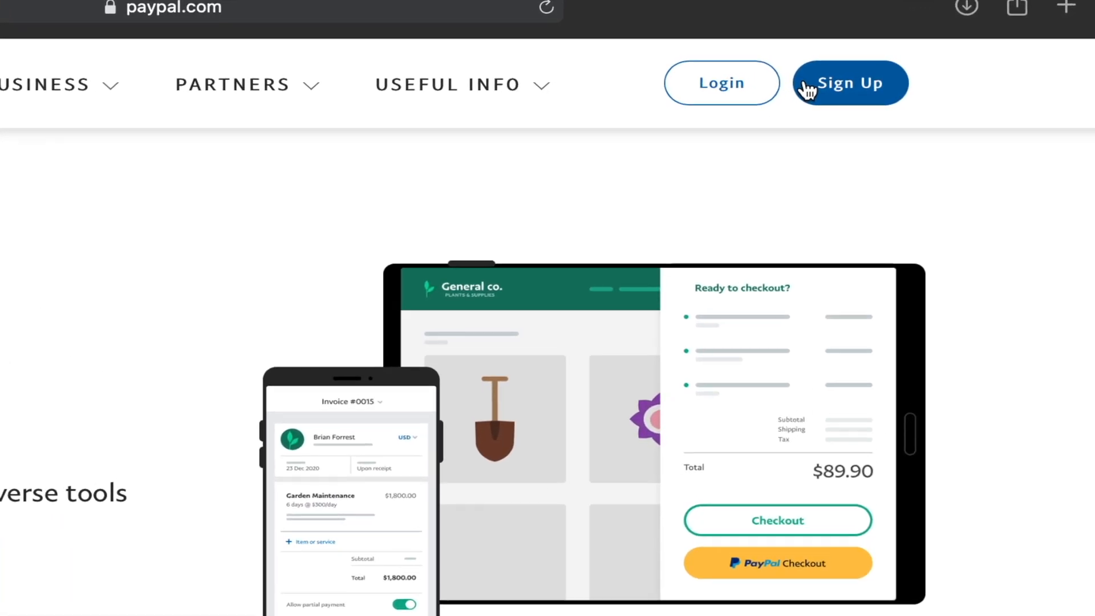
pyautogui.click(809, 88)
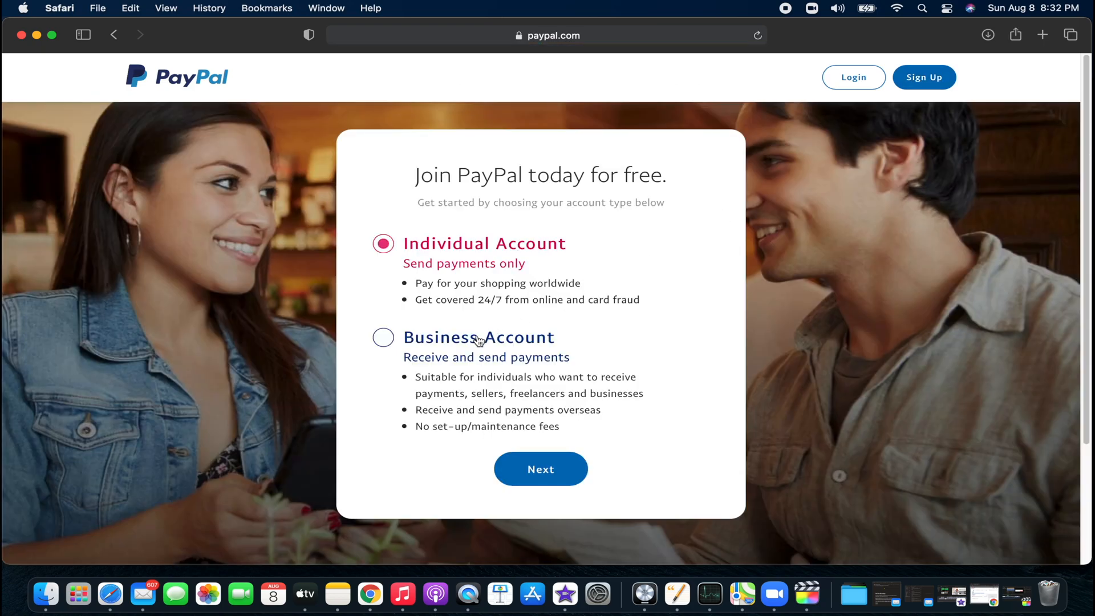
pyautogui.click(519, 469)
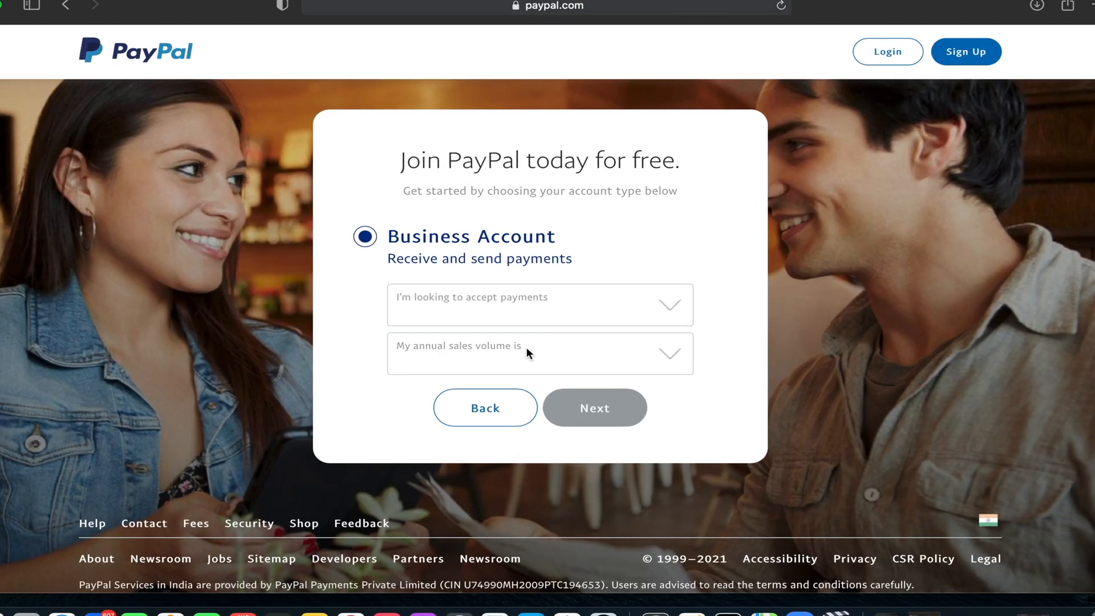
# - Choose marketplace or Freelancer platform payments and 0 to 250K USD annual sales, then continue
pyautogui.click(525, 305)
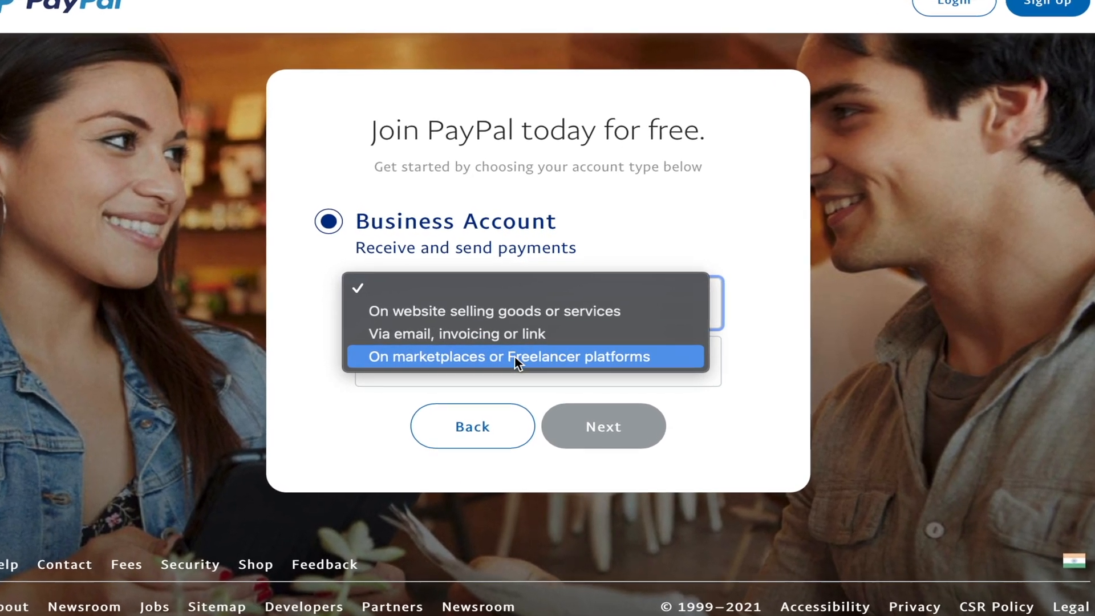
pyautogui.click(514, 358)
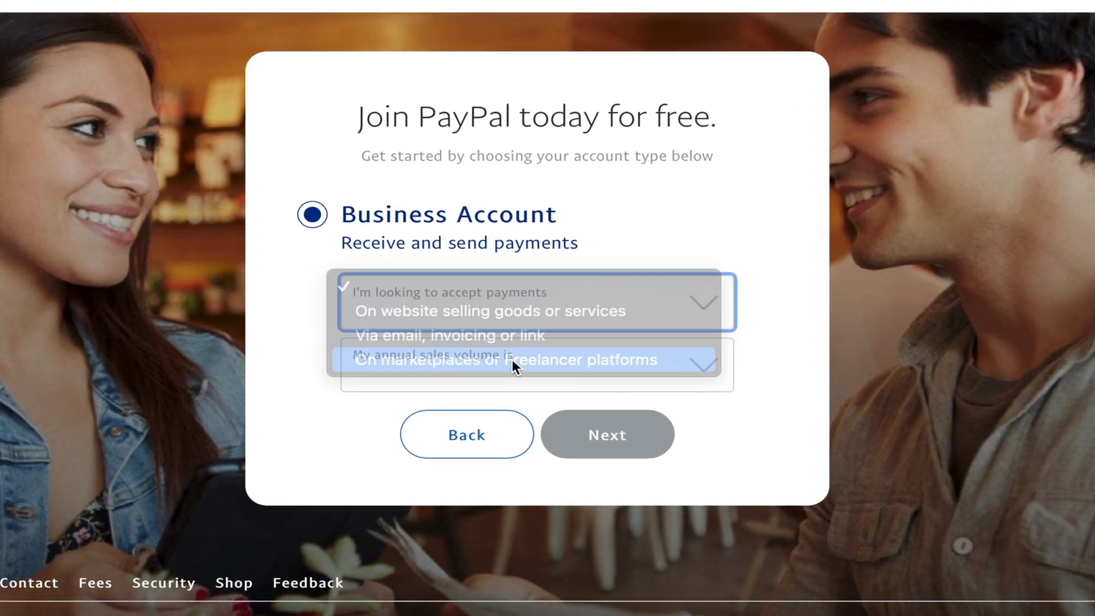
pyautogui.click(513, 367)
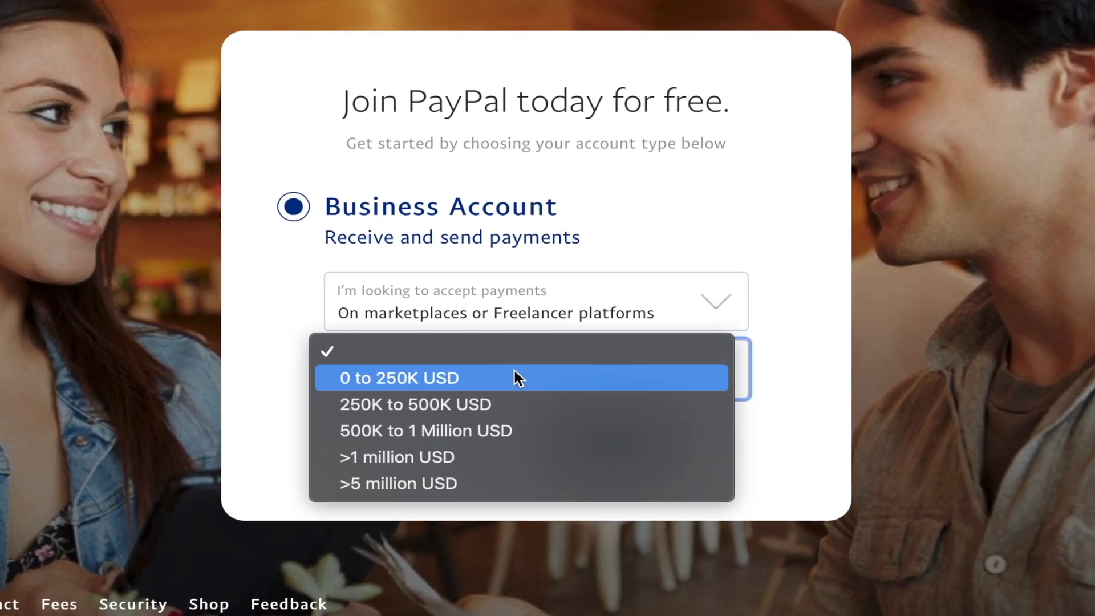
pyautogui.click(513, 378)
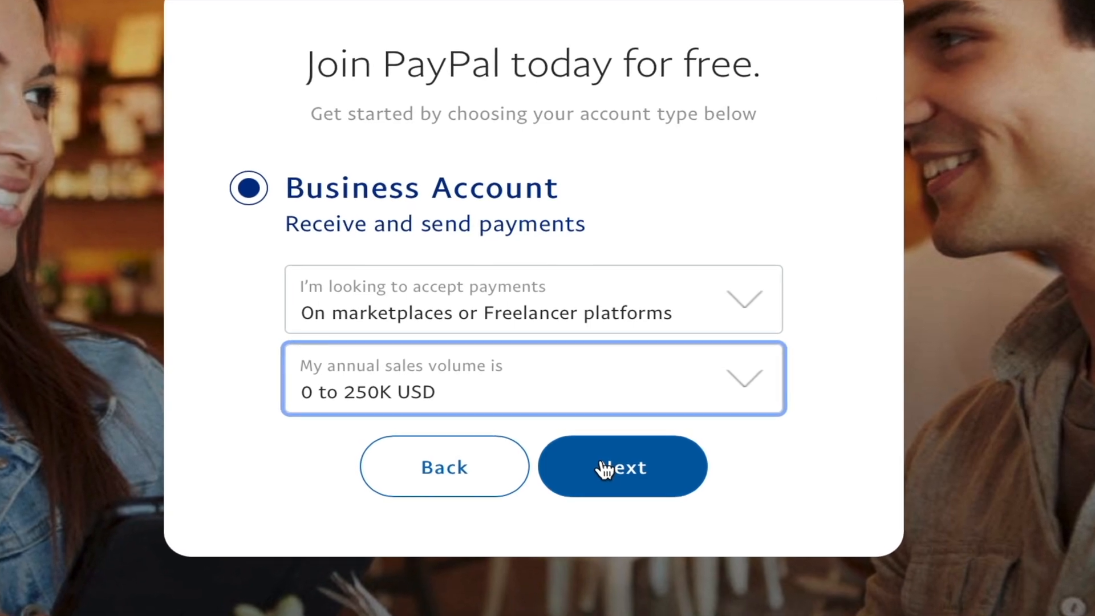
pyautogui.click(605, 471)
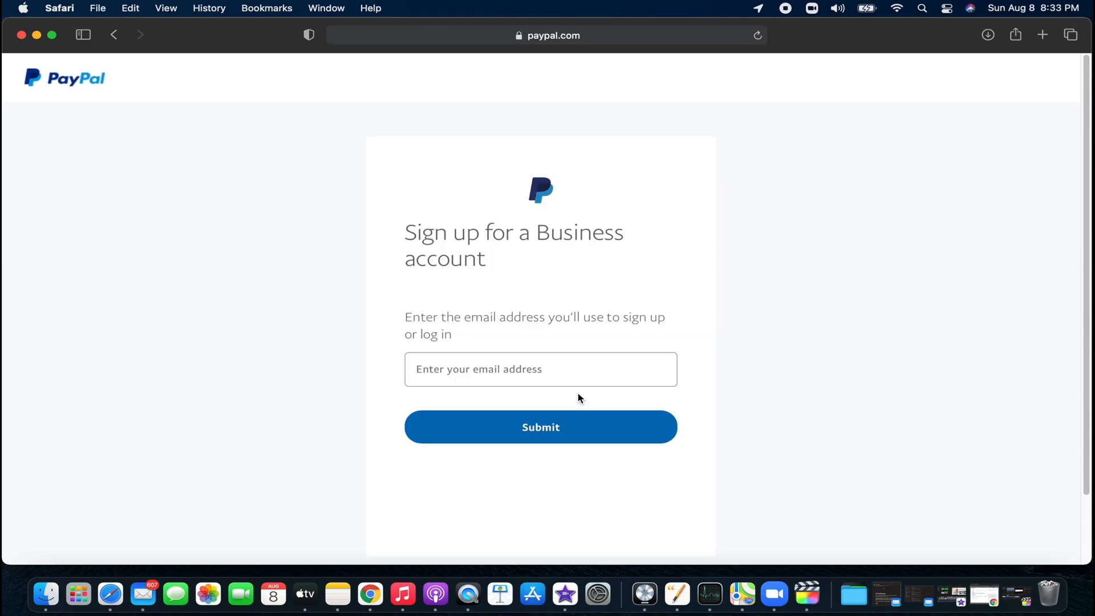
# - Submit the sign-up email address and a self-chosen password instead of Safari's suggested one
pyautogui.click(567, 377)
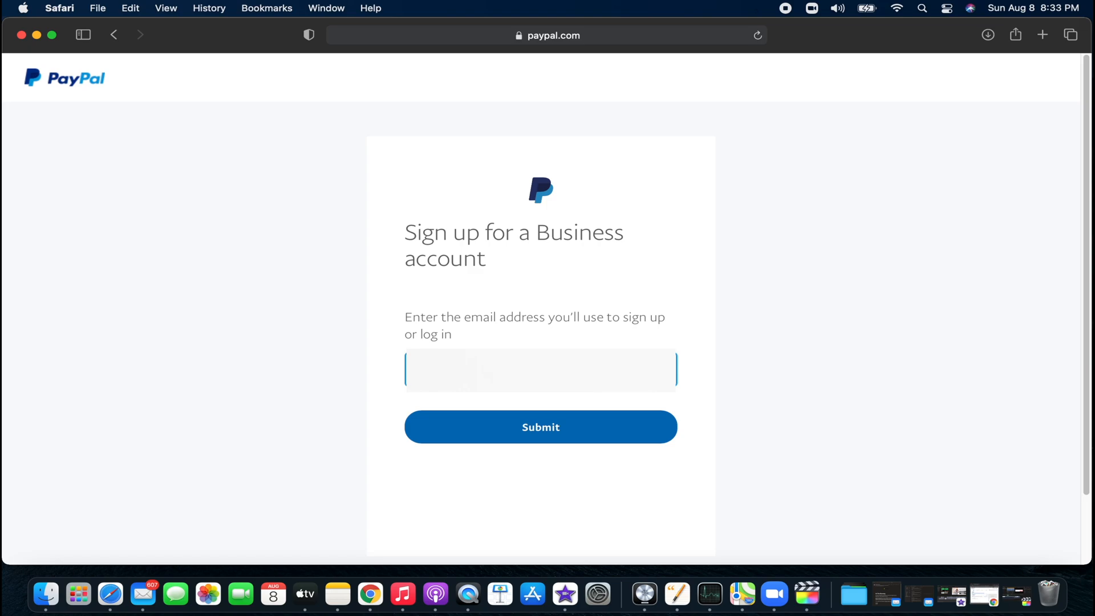
pyautogui.click(577, 438)
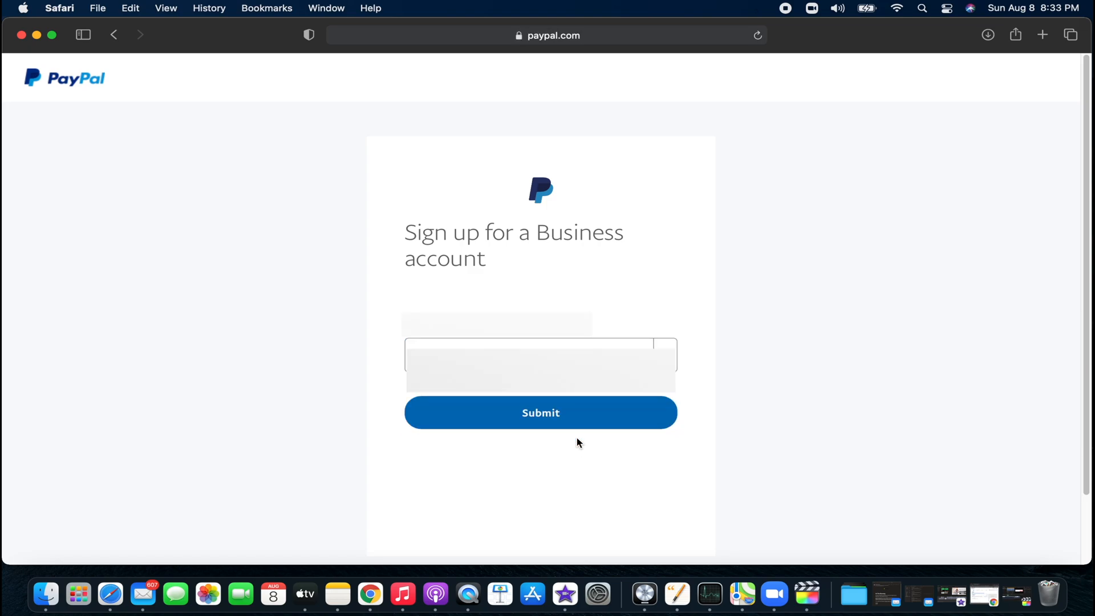
pyautogui.click(579, 364)
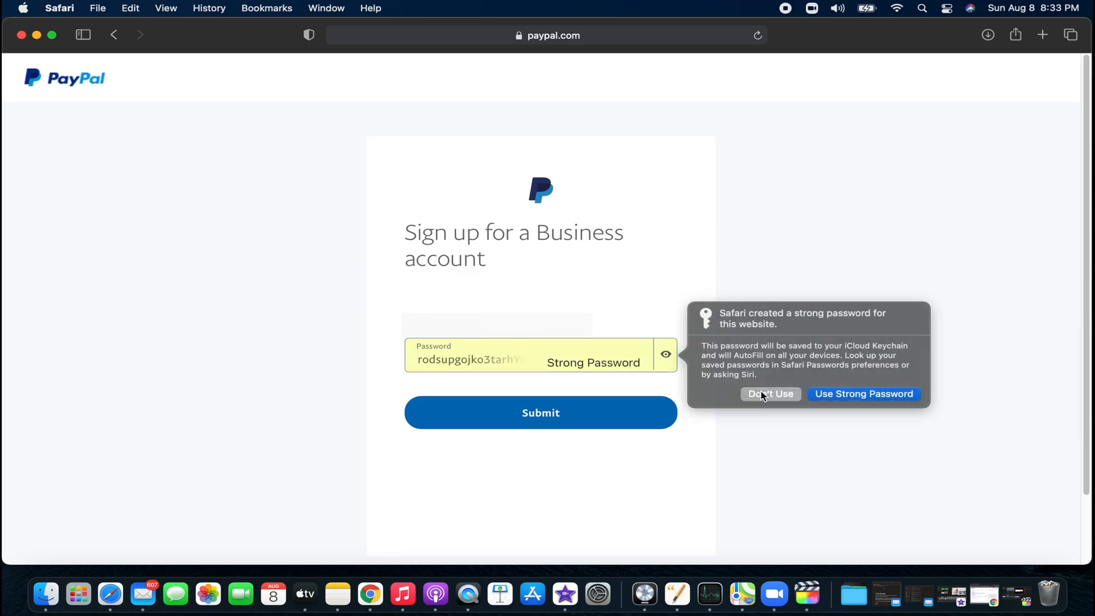
pyautogui.click(763, 394)
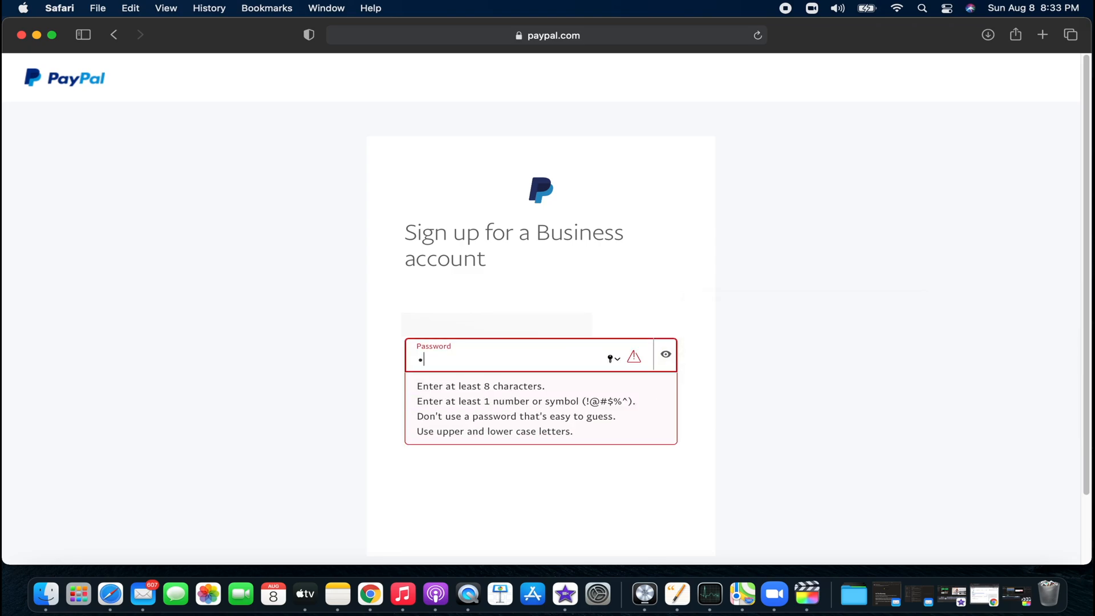
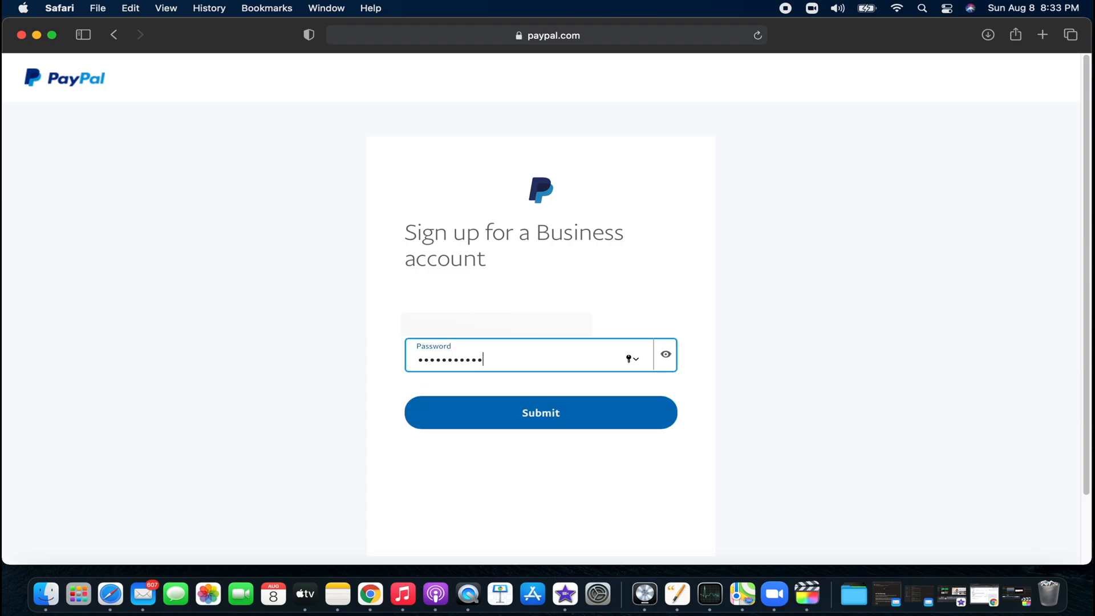
pyautogui.click(562, 408)
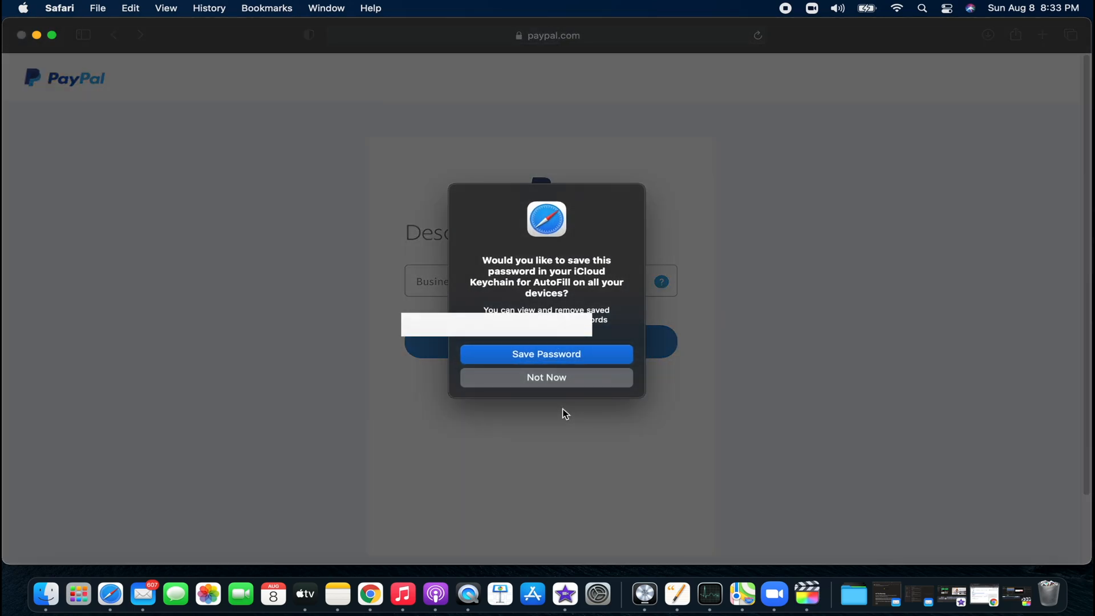
# - Decline the keychain save, set business type Individual and purpose code P0802 – Software consultancy/implementation
pyautogui.click(561, 379)
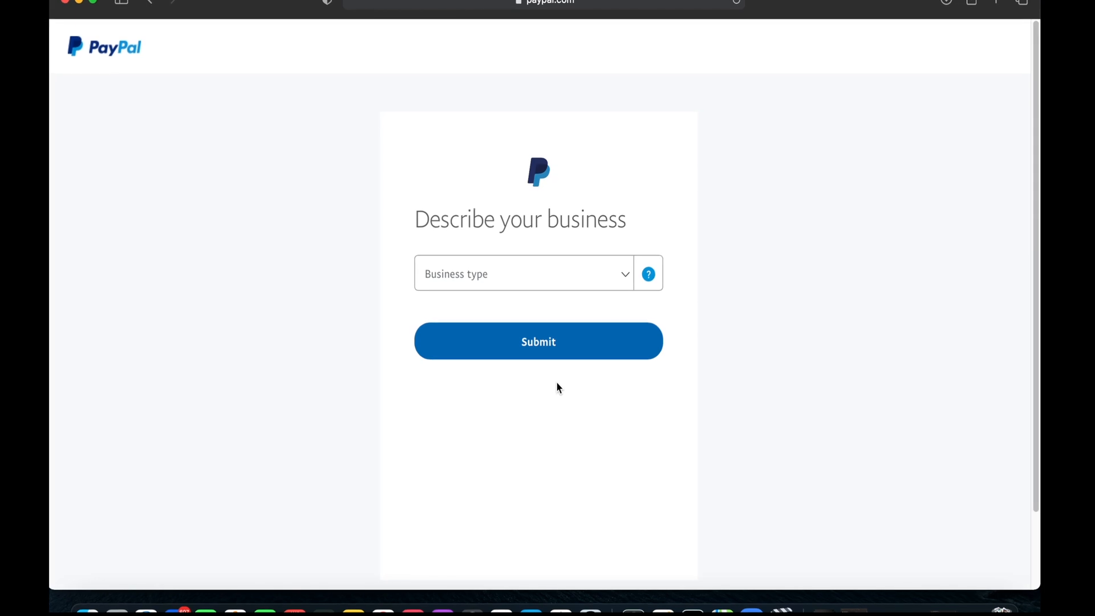
pyautogui.click(622, 276)
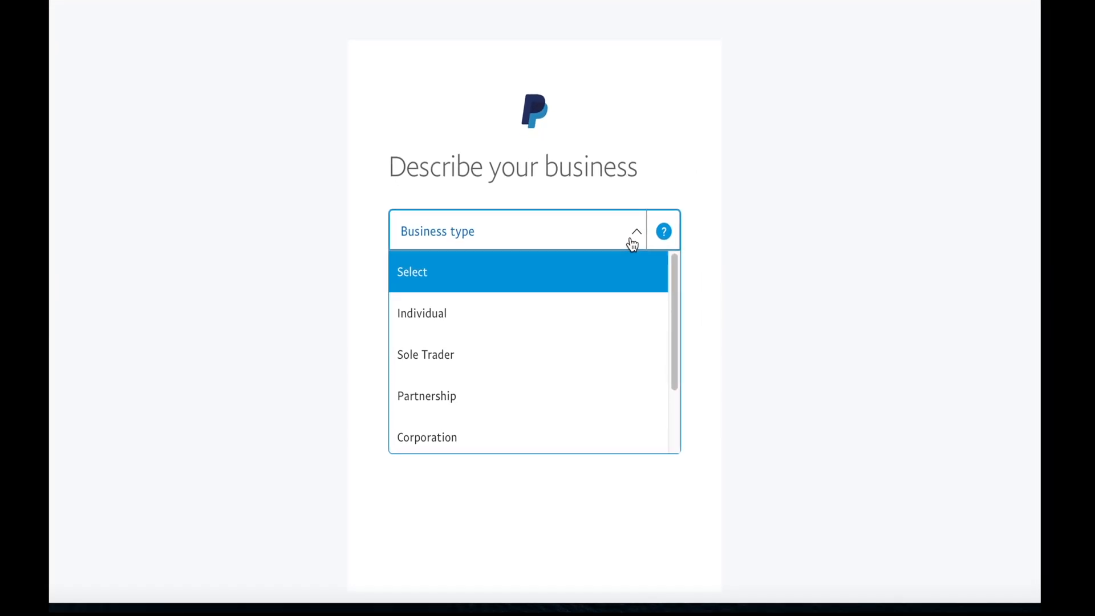
pyautogui.moveTo(690, 259)
pyautogui.mouseDown()
pyautogui.moveTo(695, 335)
pyautogui.moveTo(690, 247)
pyautogui.mouseUp()
pyautogui.click(562, 244)
pyautogui.click(560, 206)
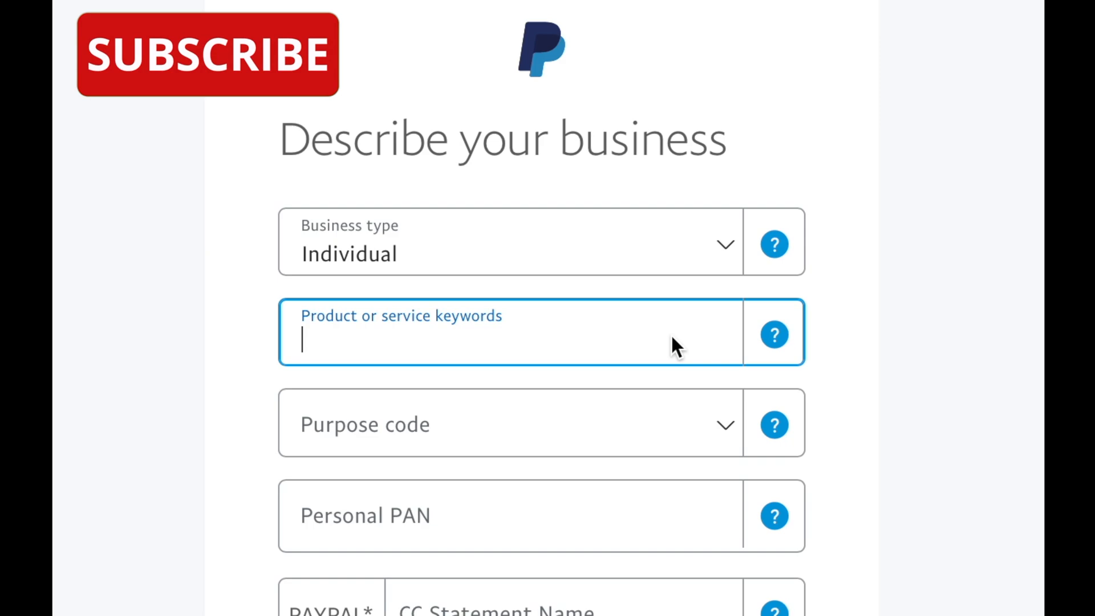
pyautogui.click(768, 340)
pyautogui.click(727, 423)
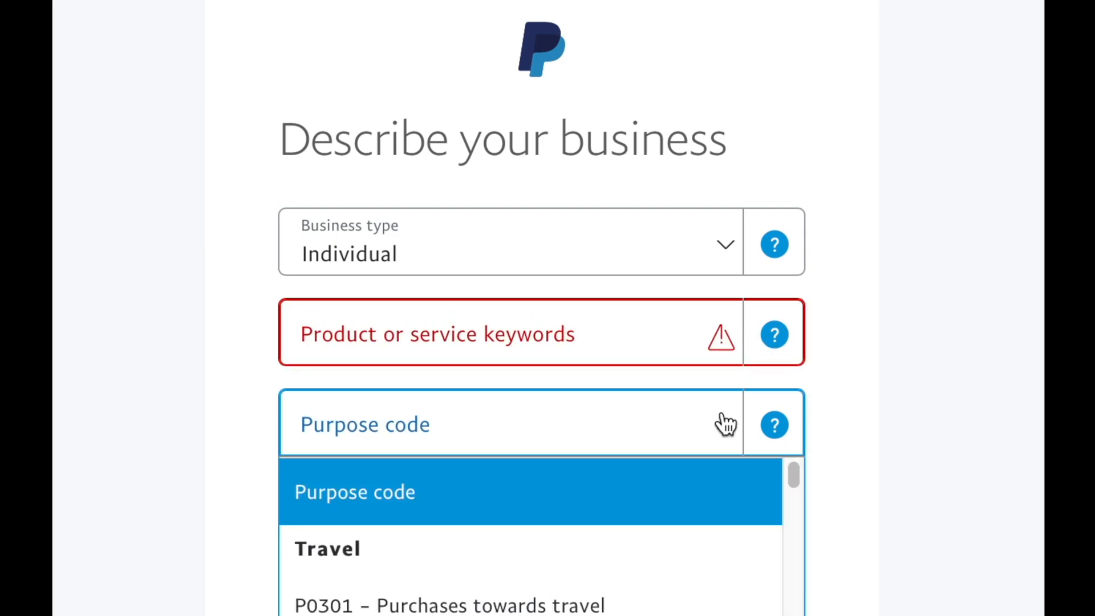
pyautogui.moveTo(793, 474); pyautogui.dragTo(803, 510)
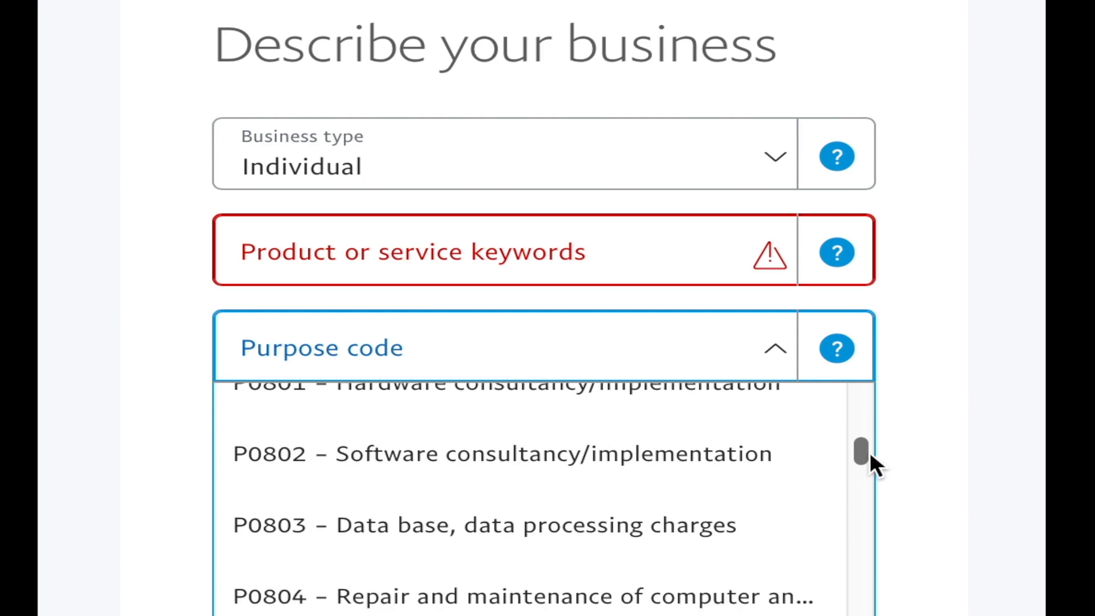
pyautogui.moveTo(870, 451)
pyautogui.mouseDown()
pyautogui.moveTo(875, 481)
pyautogui.moveTo(878, 442)
pyautogui.mouseUp()
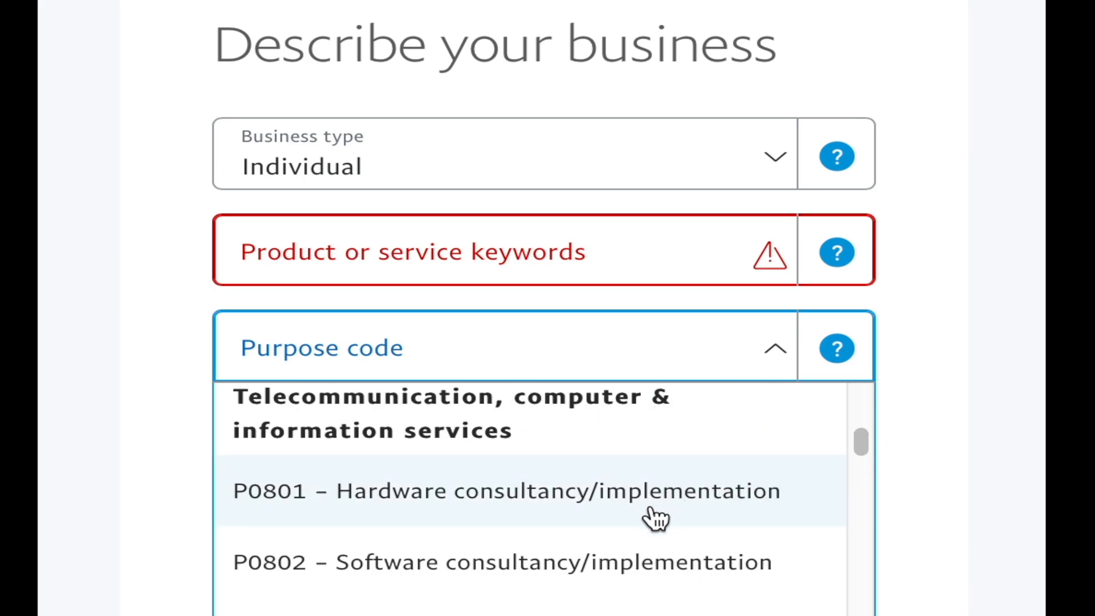
pyautogui.click(608, 571)
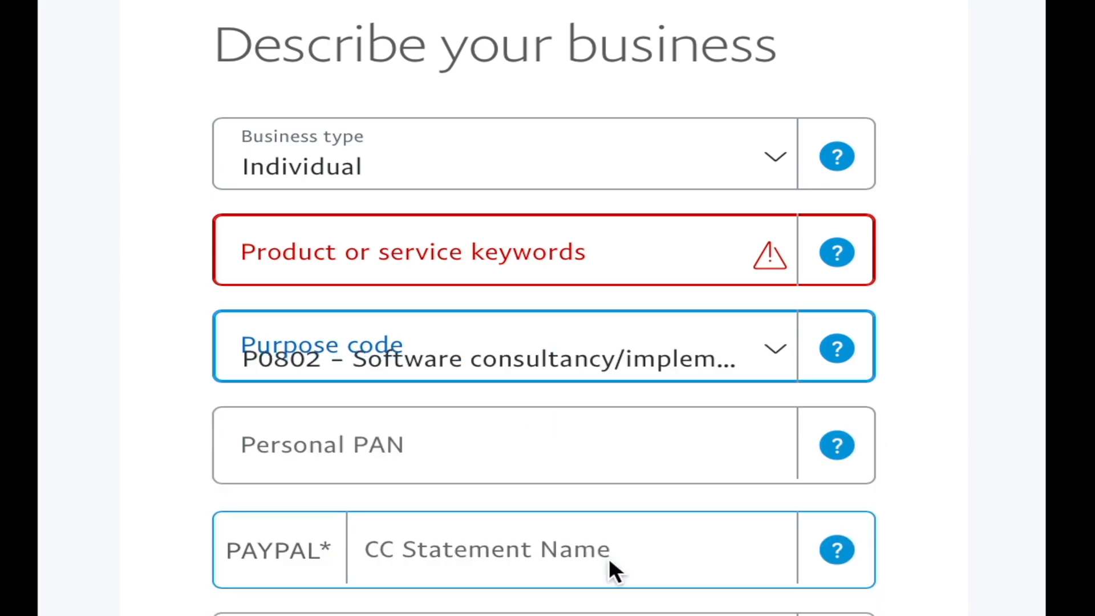
# - Enter 'computer' as the product keyword and remove the underscore from the business name
pyautogui.click(633, 261)
pyautogui.write('computer')
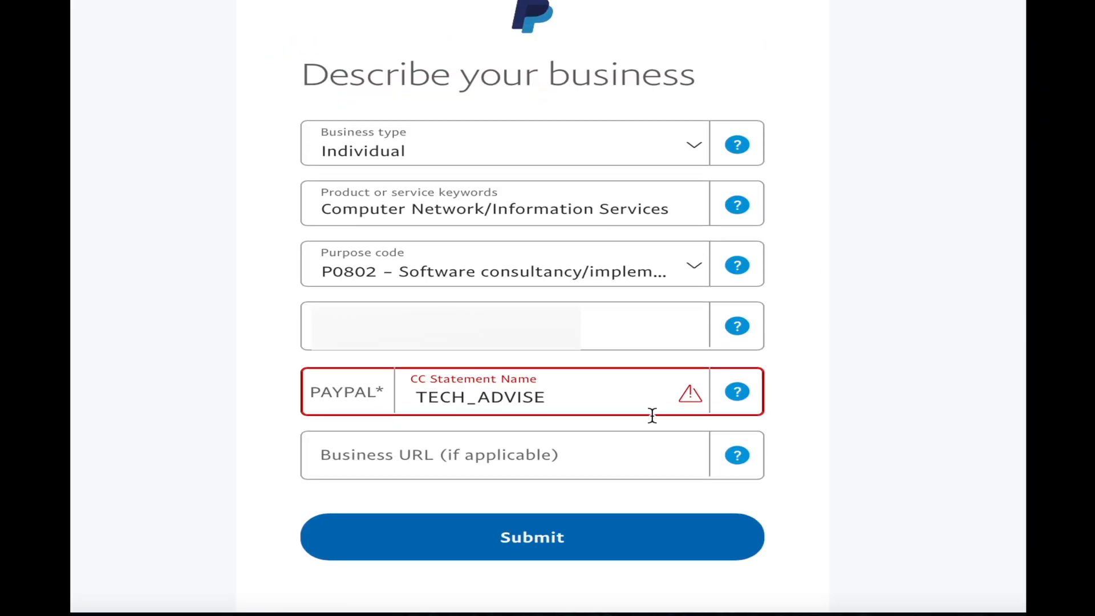
pyautogui.press('Left')
pyautogui.press('Left')
pyautogui.press('Left')
pyautogui.press('Left')
pyautogui.press('Left')
pyautogui.press('Left')
pyautogui.press('BackSpace')
pyautogui.press('Tab')
# - Submit the business details and enter the owner's first, middle and last names
pyautogui.click(694, 545)
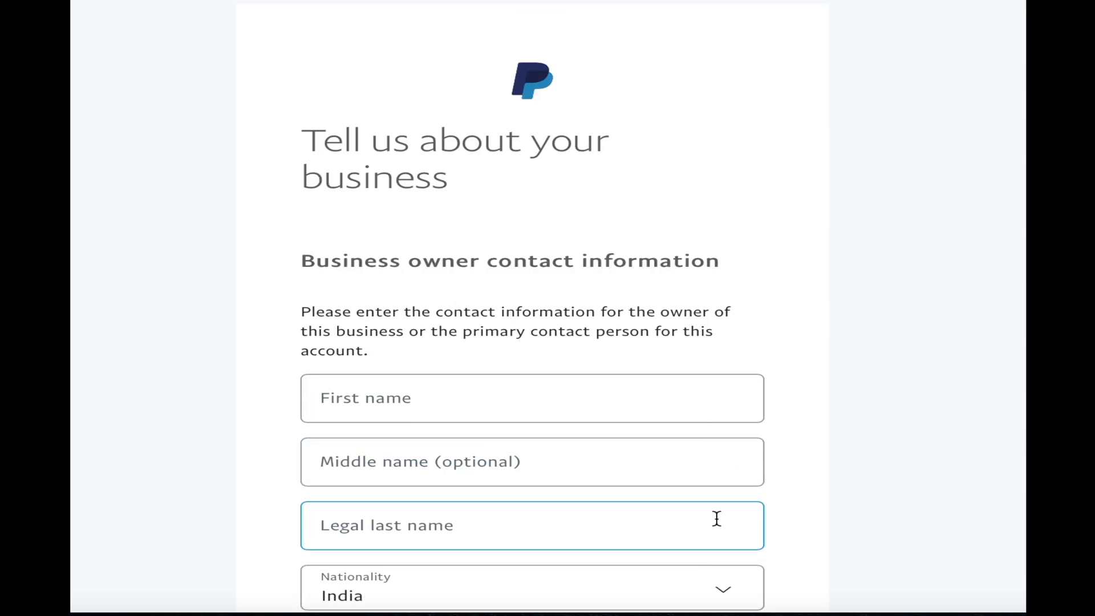
pyautogui.scroll(-5, 693, 539)
pyautogui.click(515, 139)
pyautogui.press('Tab')
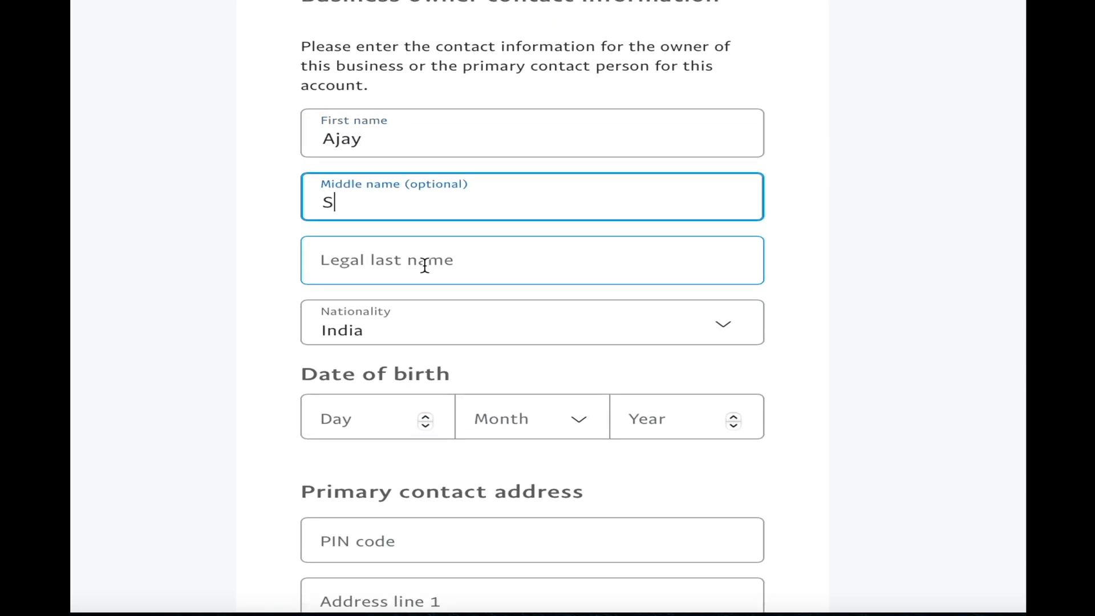
pyautogui.press('Tab')
# - Enter the owner's birth day and choose the birth month
pyautogui.scroll(-5, 425, 261)
pyautogui.click(371, 160)
pyautogui.write('11')
pyautogui.click(526, 163)
pyautogui.moveTo(602, 203); pyautogui.dragTo(605, 343)
pyautogui.click(513, 376)
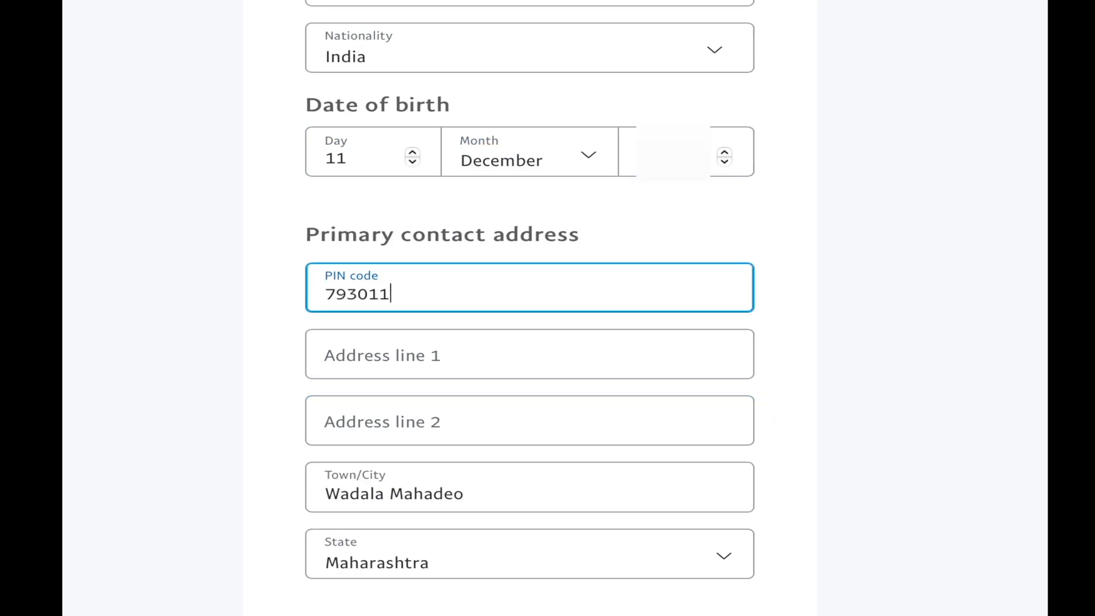
# - Correct the PIN code's last digit and fill in address lines 1 and 2
pyautogui.click(550, 343)
pyautogui.click(504, 301)
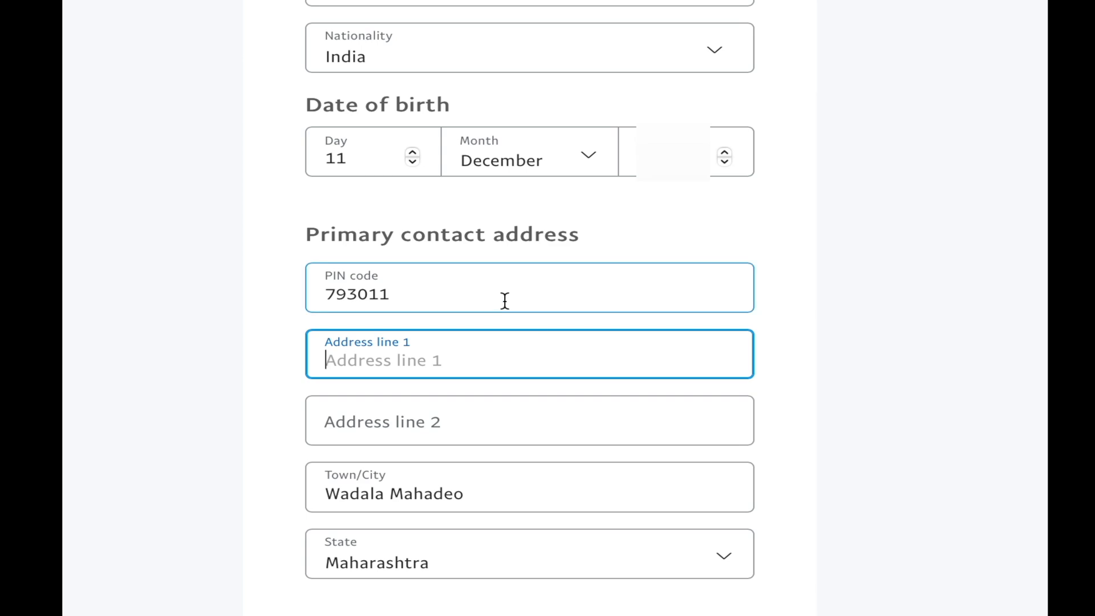
pyautogui.press('BackSpace')
pyautogui.write('9')
pyautogui.click(504, 347)
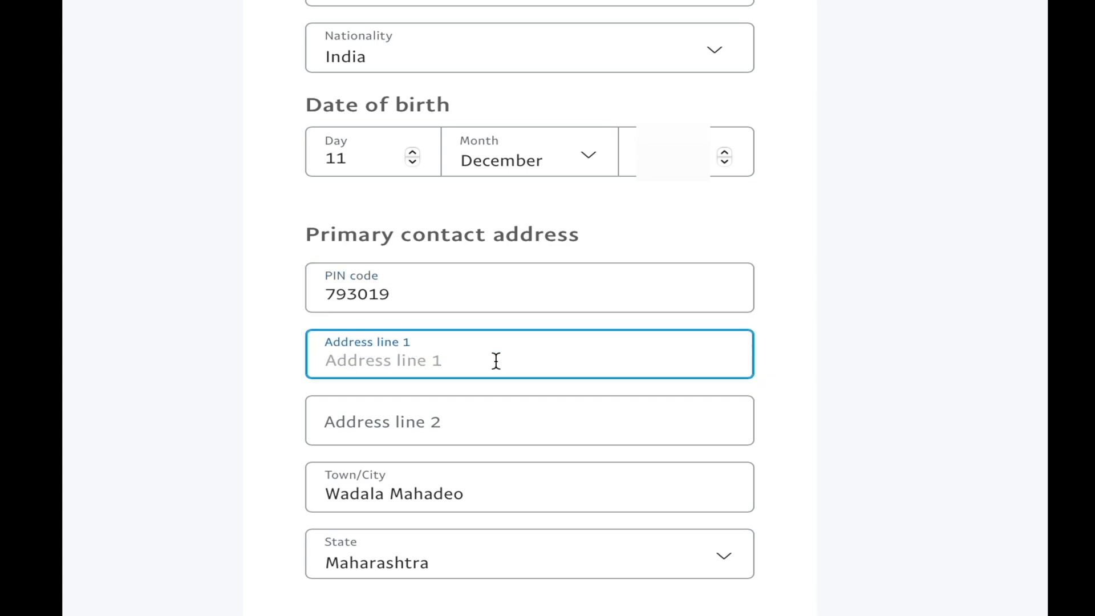
pyautogui.click(435, 420)
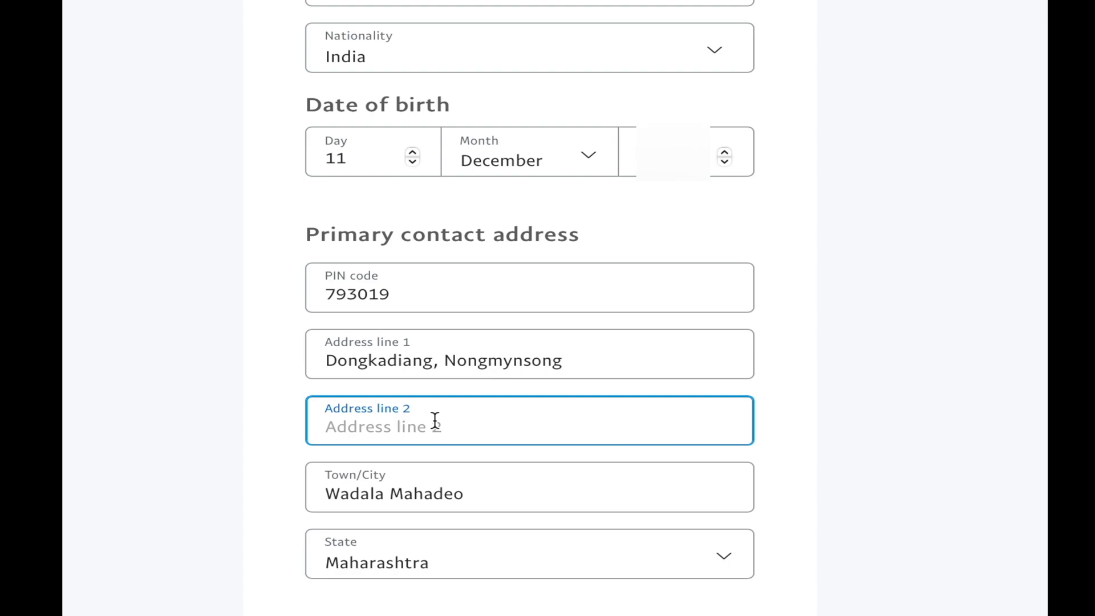
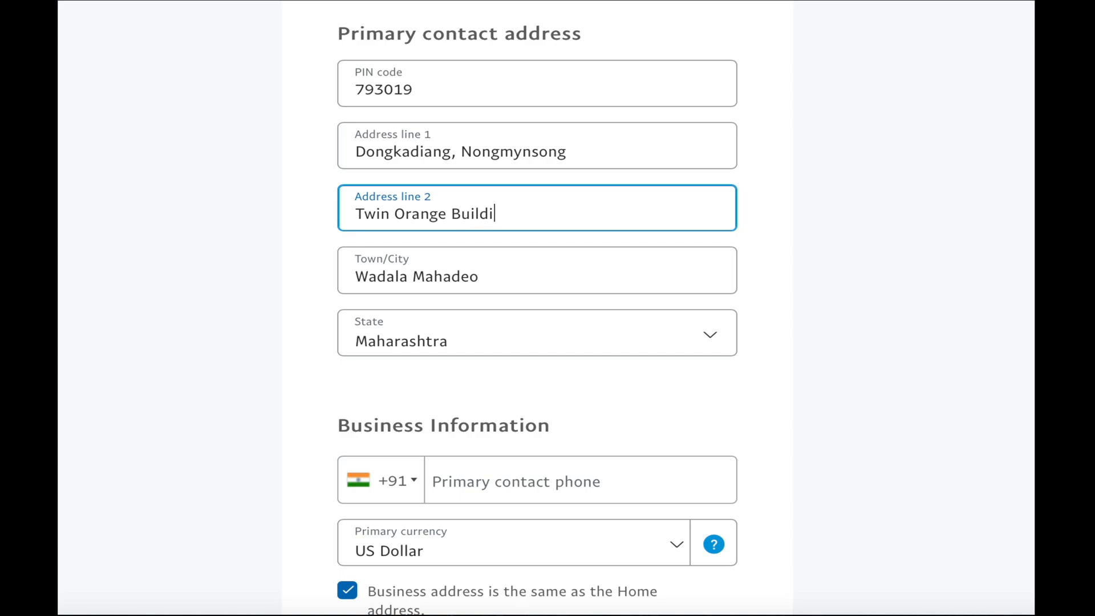
# - Replace the old town/city name with the correct town and choose Meghalaya as the state
pyautogui.click(550, 274)
pyautogui.moveTo(550, 273); pyautogui.dragTo(345, 280)
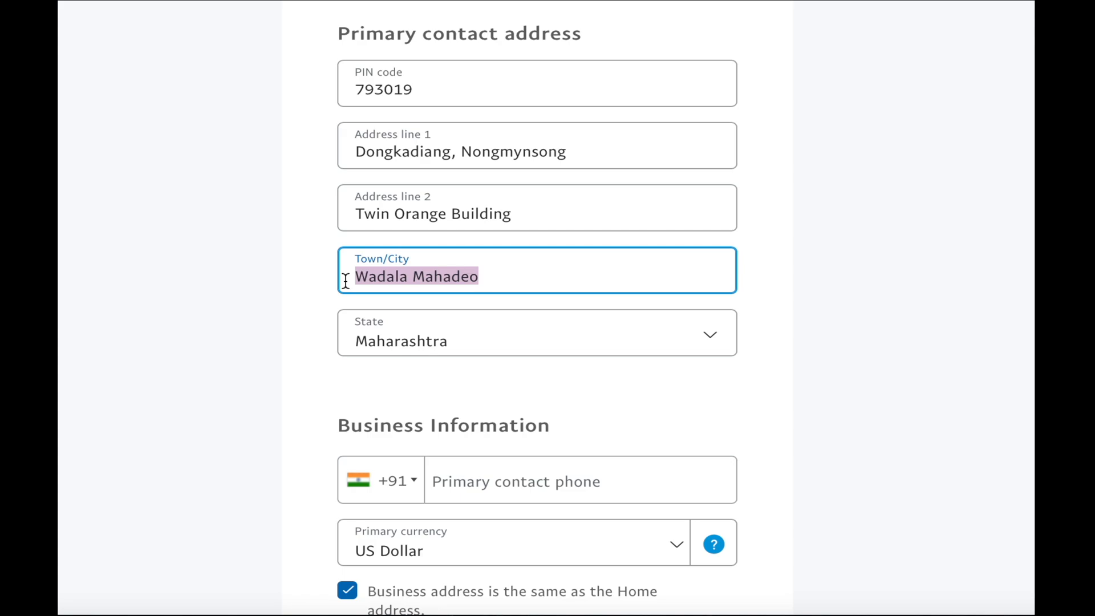
pyautogui.write('Shillong')
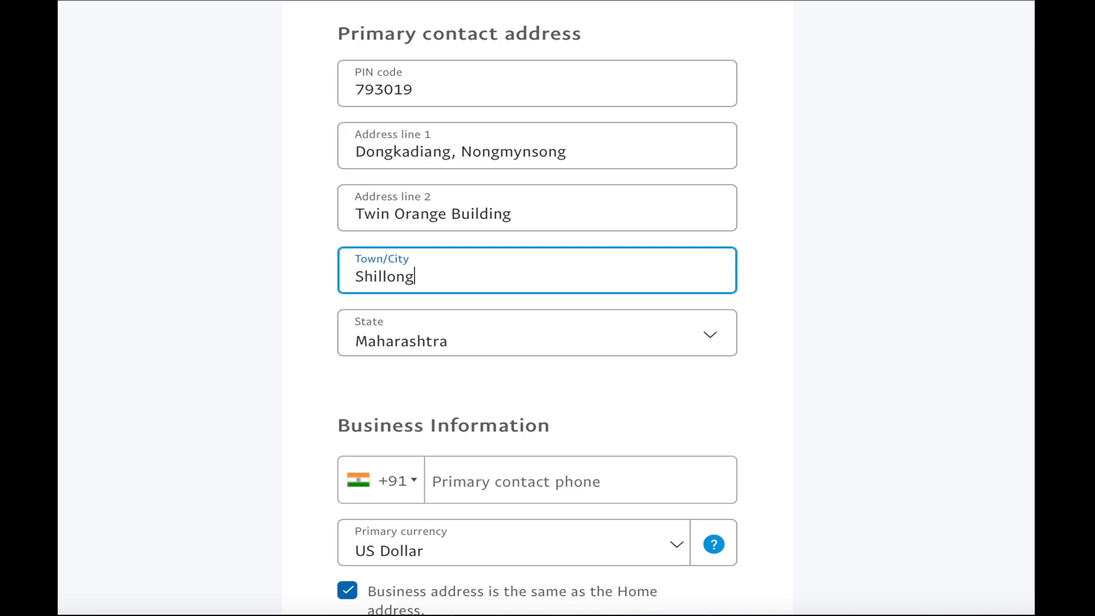
pyautogui.click(379, 348)
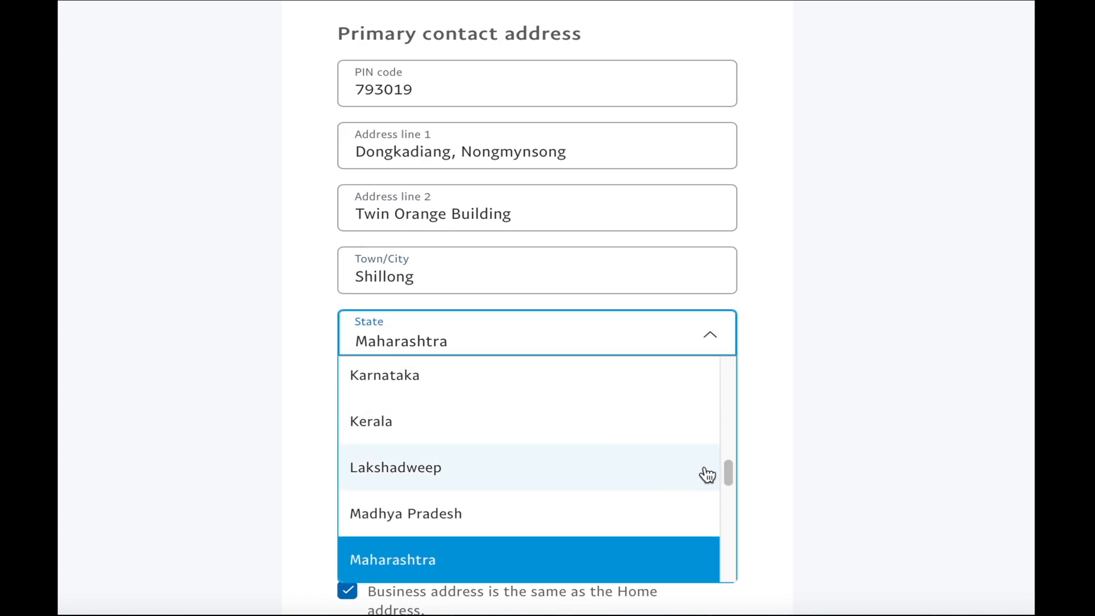
pyautogui.moveTo(726, 471); pyautogui.dragTo(726, 503)
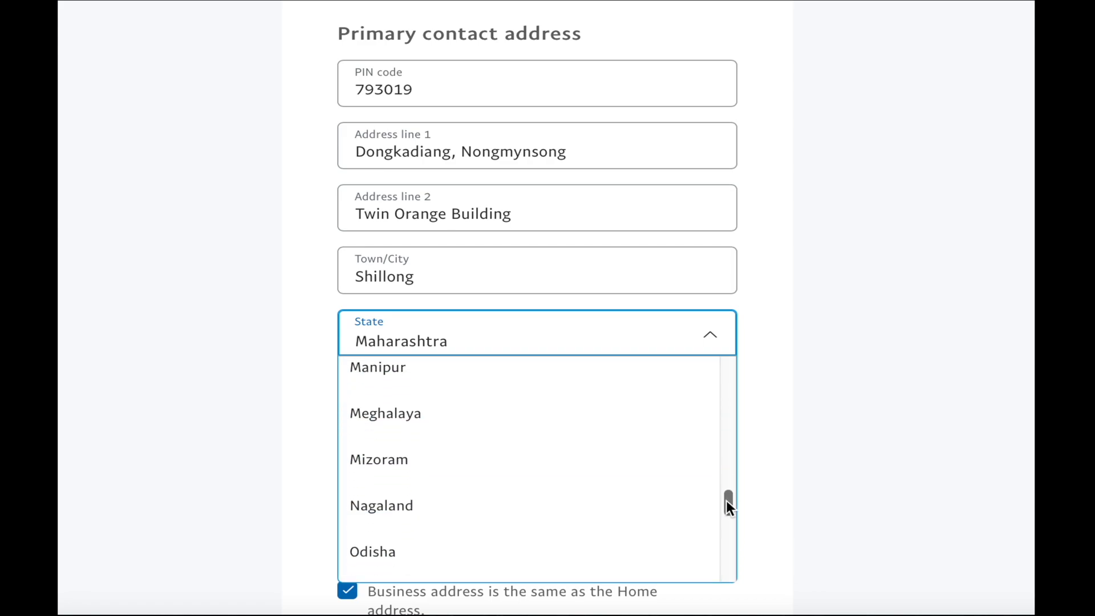
pyautogui.click(638, 429)
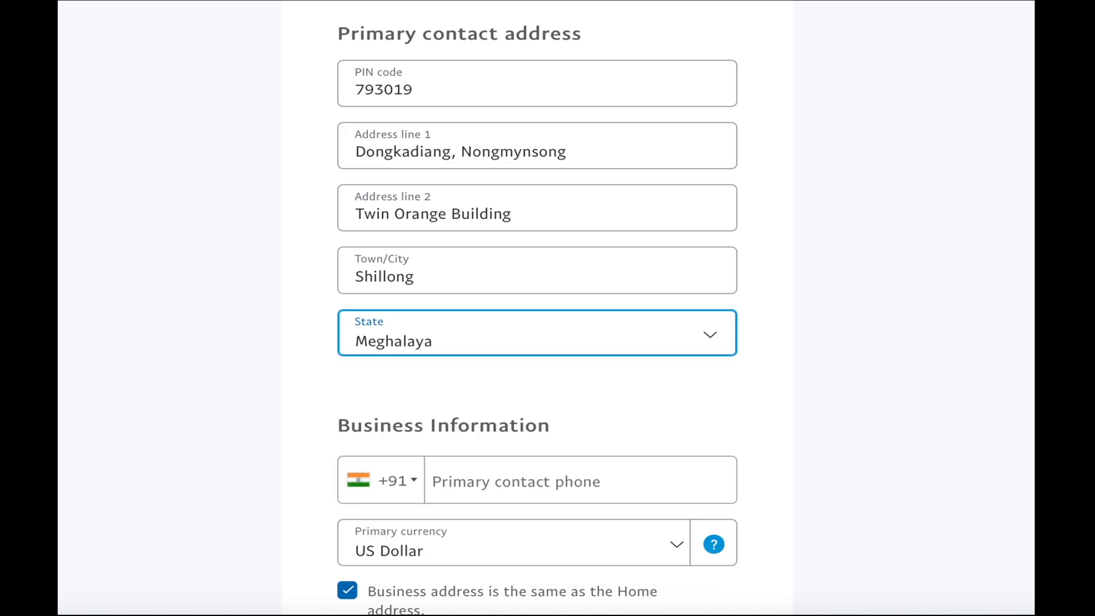
pyautogui.scroll(-3, 537, 307)
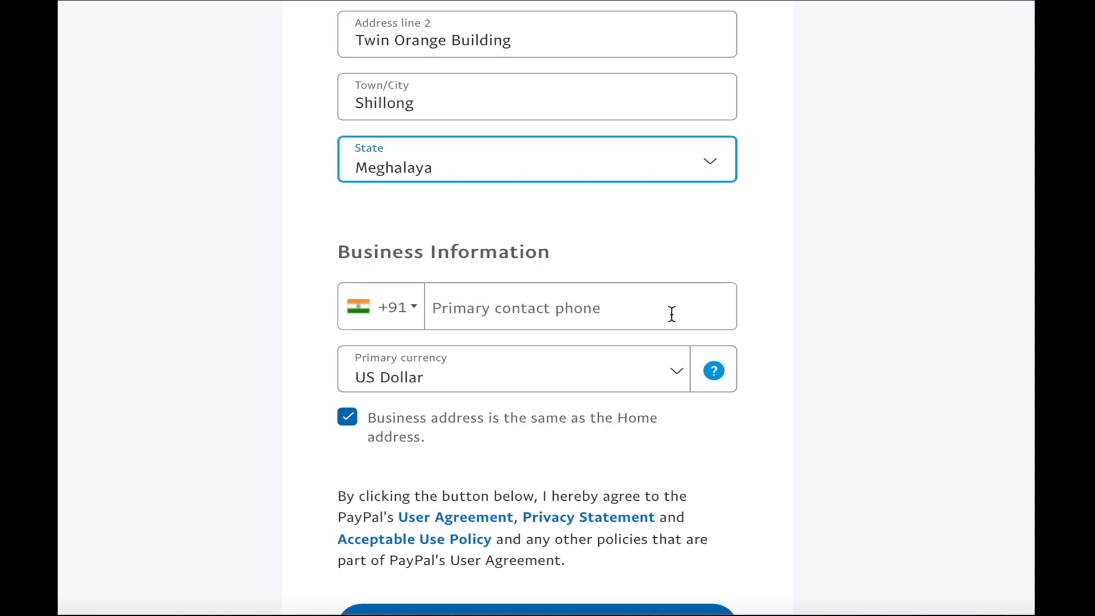
# - Enter the contact phone number, keep US Dollar as primary currency, and agree and submit
pyautogui.click(672, 315)
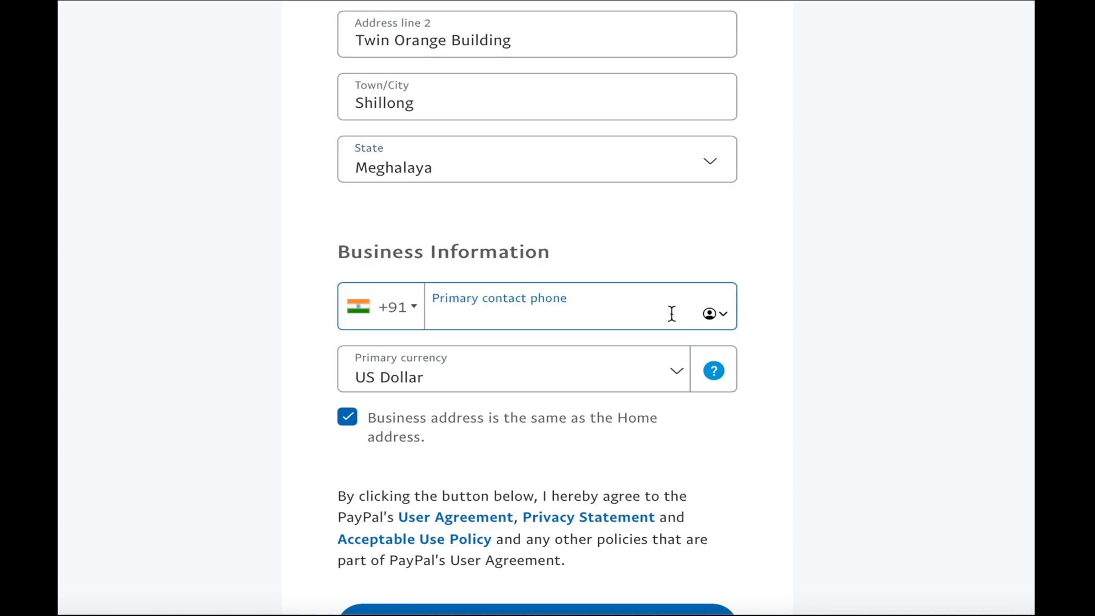
pyautogui.write('8')
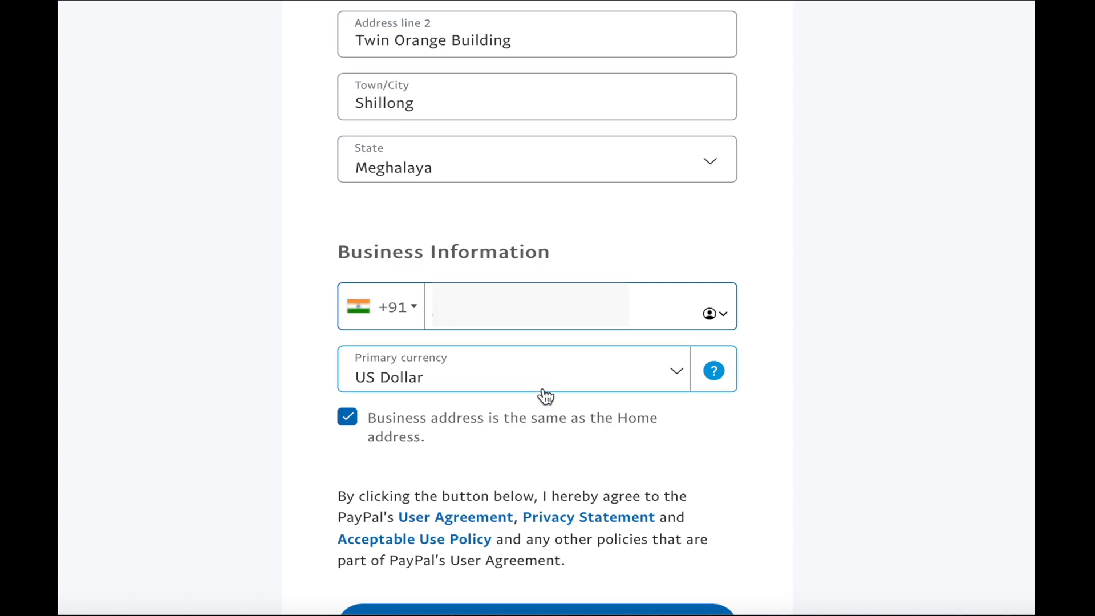
pyautogui.click(563, 386)
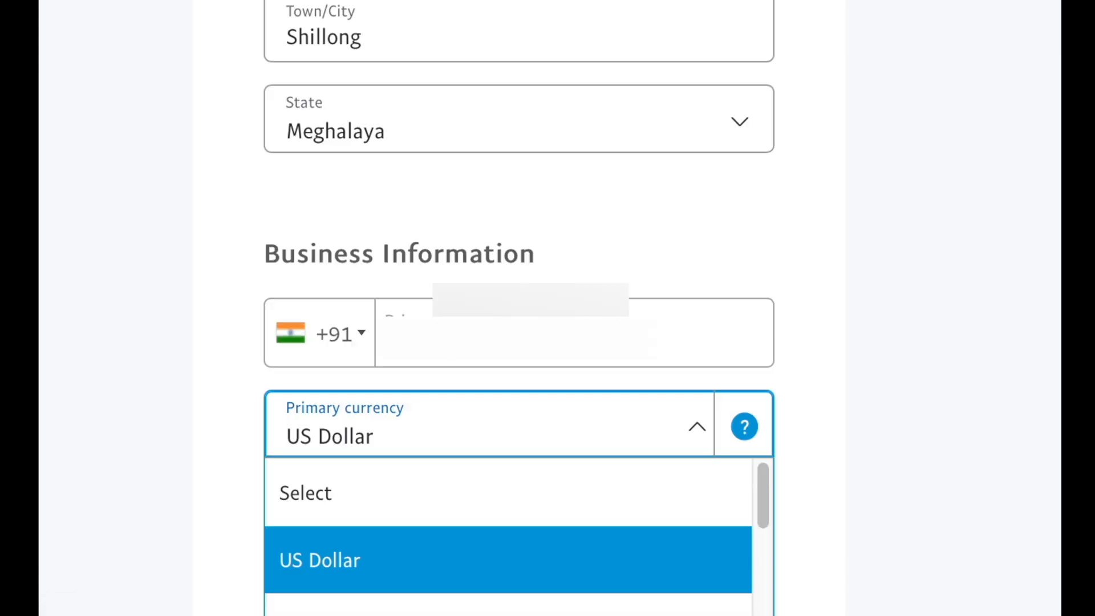
pyautogui.scroll(-6, 519, 342)
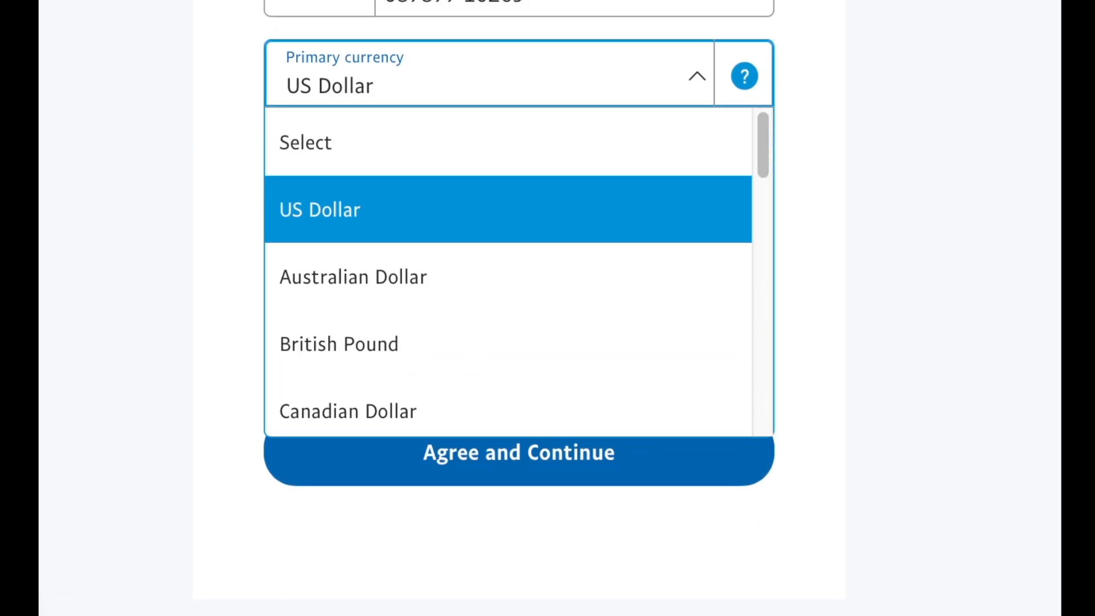
pyautogui.moveTo(764, 142); pyautogui.dragTo(758, 164)
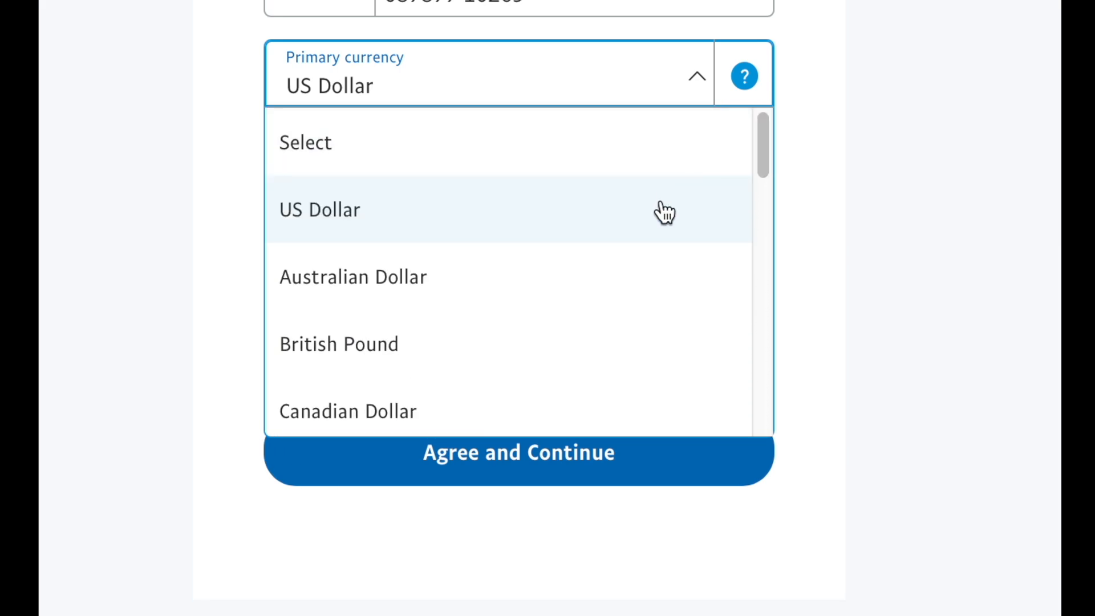
pyautogui.click(661, 211)
pyautogui.click(610, 448)
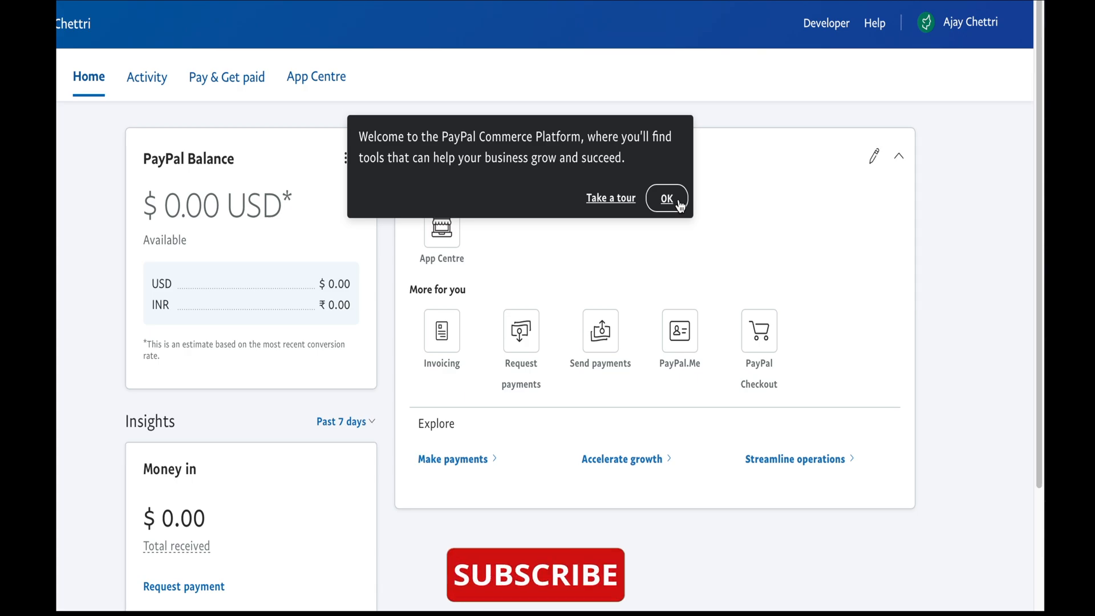
# - Dismiss the PayPal Commerce Platform welcome popup and look over the Home dashboard
pyautogui.click(678, 203)
pyautogui.scroll(-5, 1038, 268)
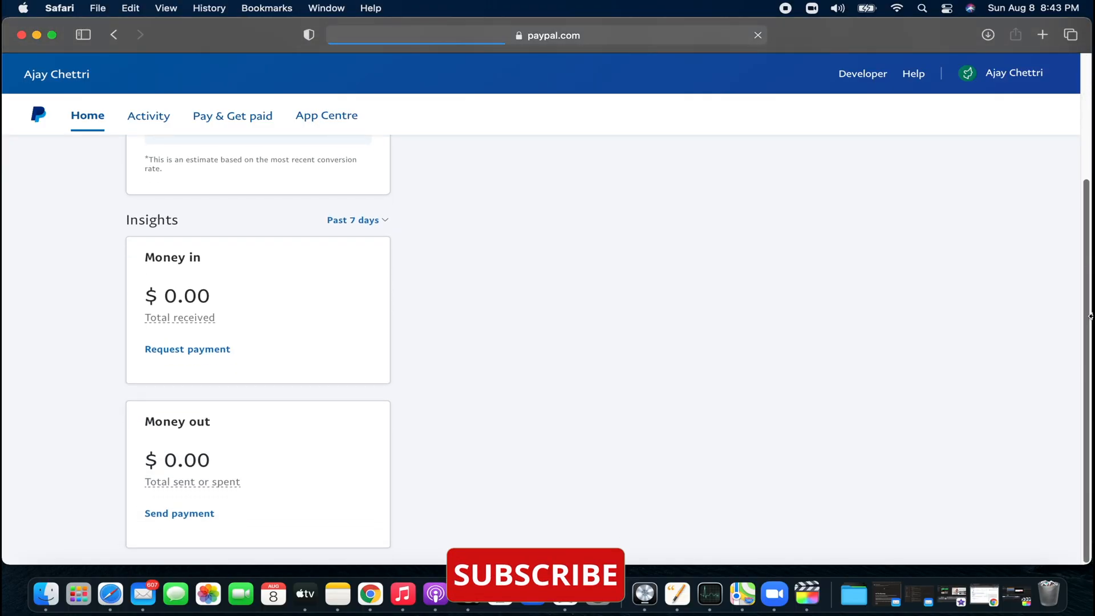
pyautogui.scroll(4, 1061, 285)
# - Look over the full dashboard, then log out from the account name menu
pyautogui.click(1014, 76)
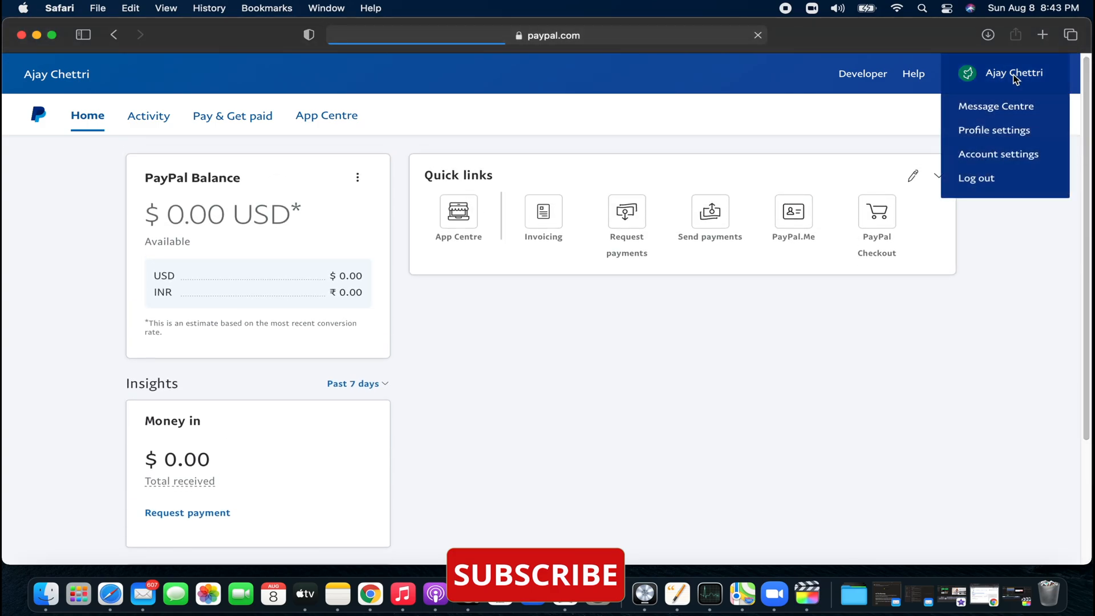
pyautogui.moveTo(993, 74)
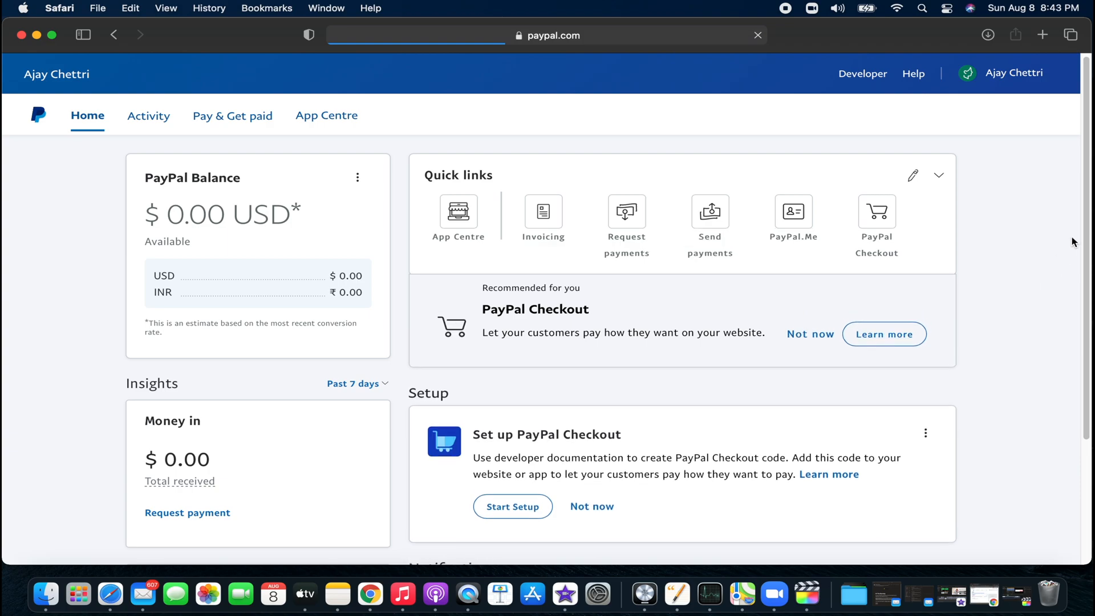
pyautogui.scroll(-5, 1083, 285)
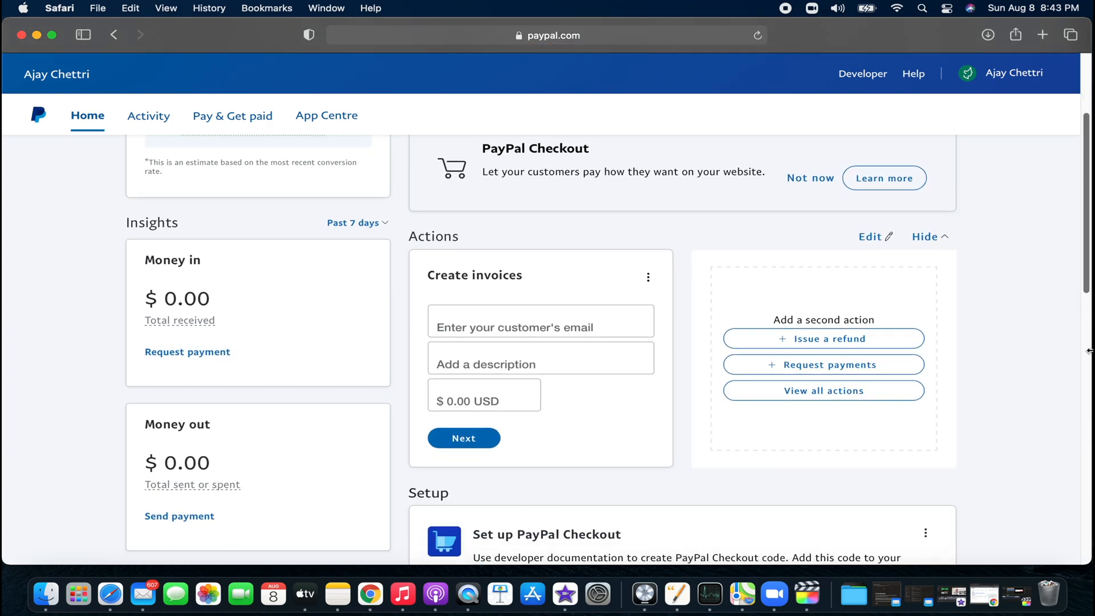
pyautogui.scroll(-6, 1090, 351)
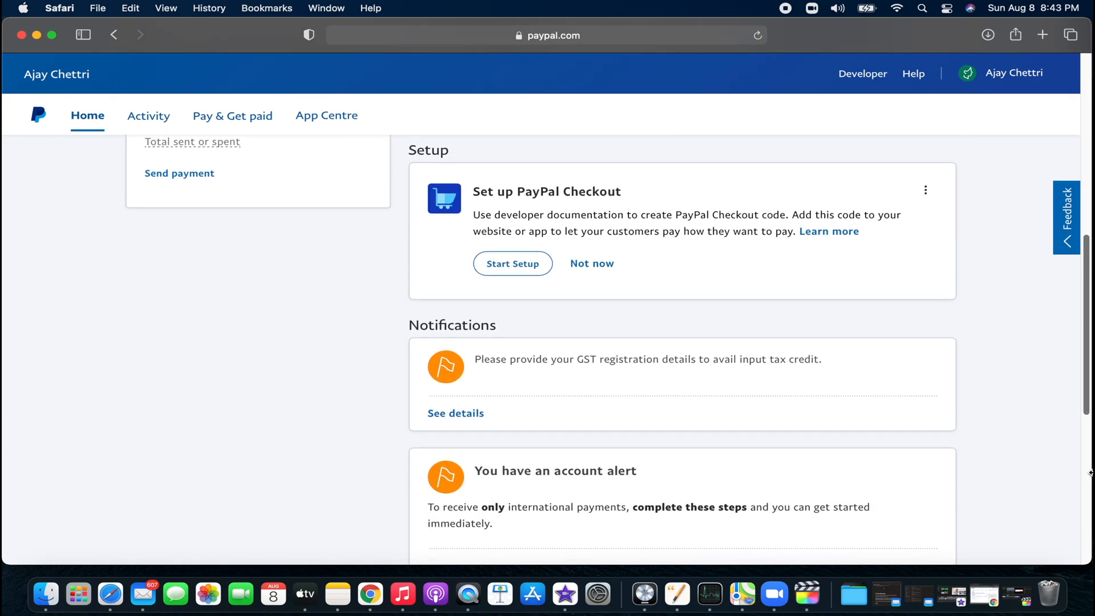
pyautogui.scroll(10, 1089, 472)
pyautogui.click(1004, 73)
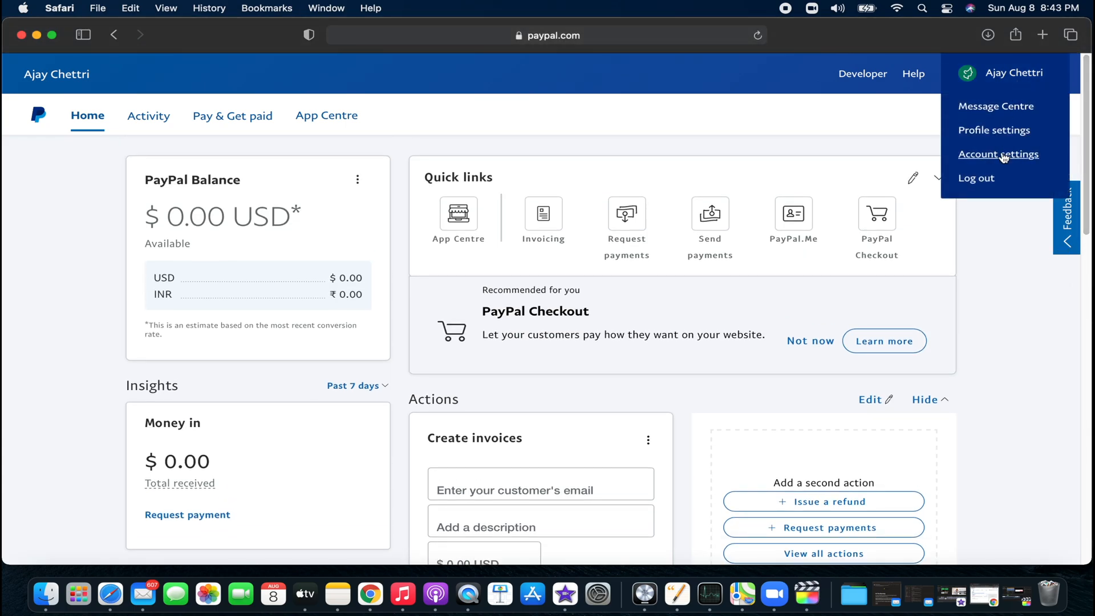
pyautogui.click(995, 181)
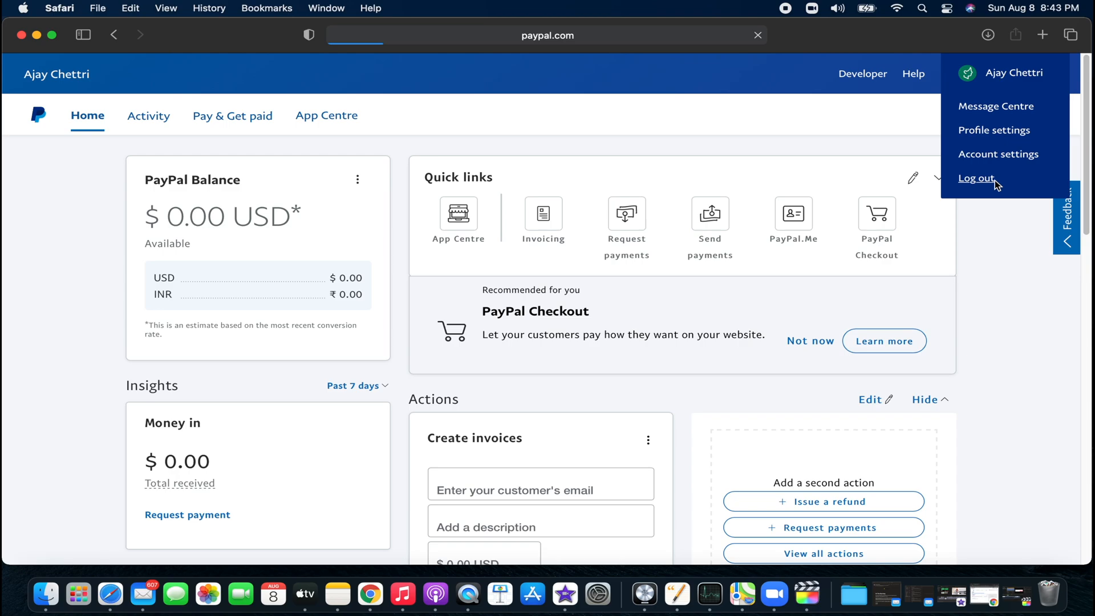